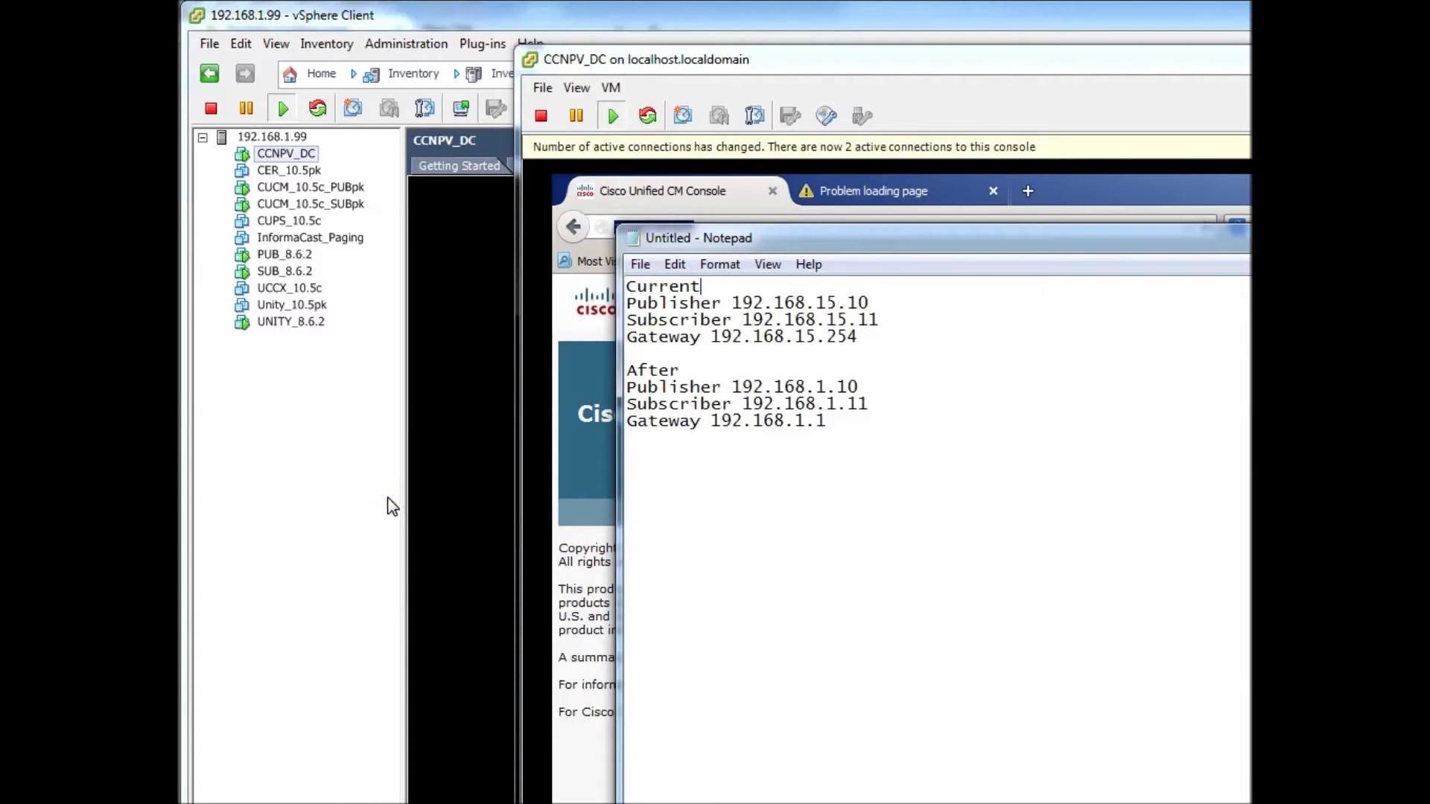
Revert the SUB_8.6.2 virtual machine to its current snapshot
{"action": "right_click", "coordinate": [274, 277]}
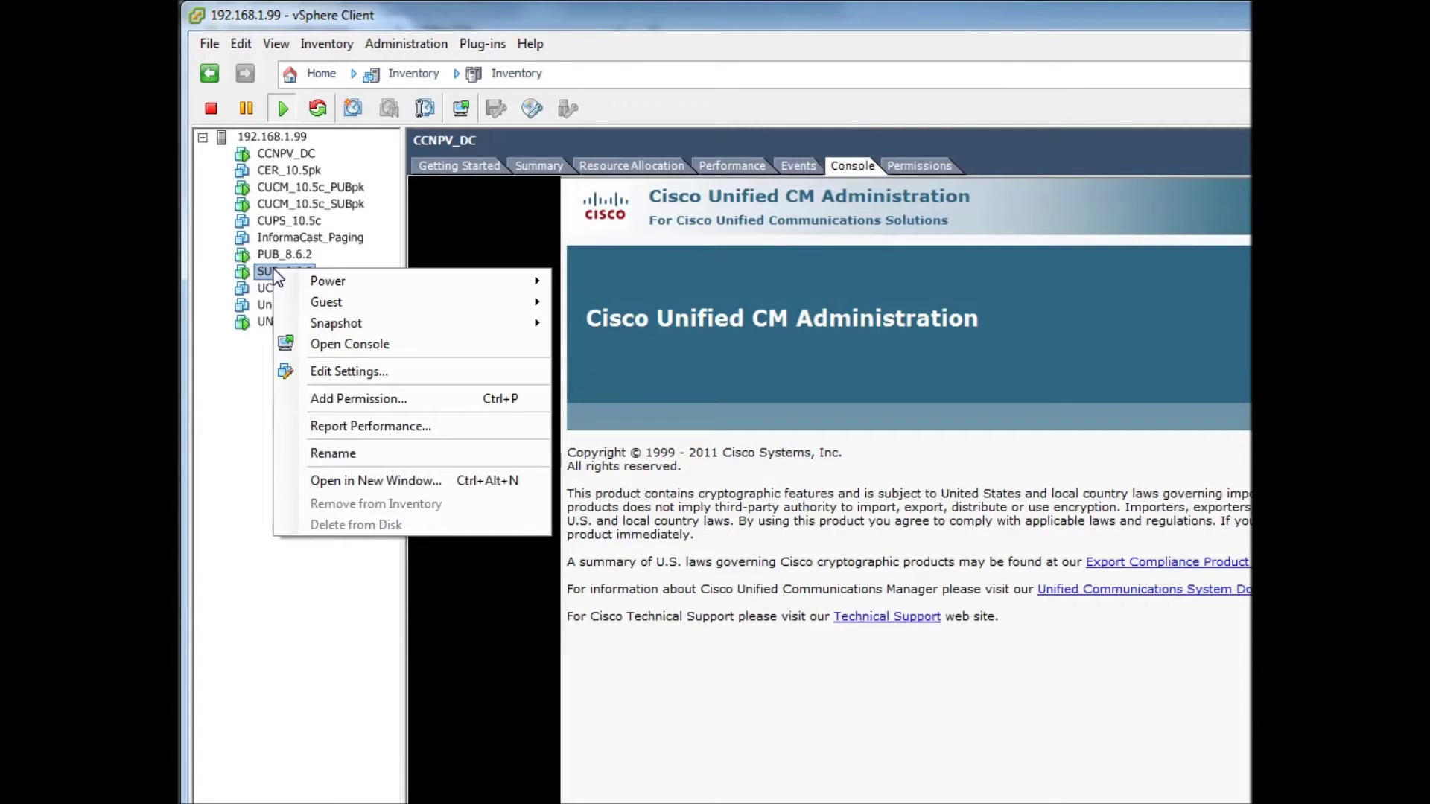
{"action": "mouse_move", "coordinate": [381, 323]}
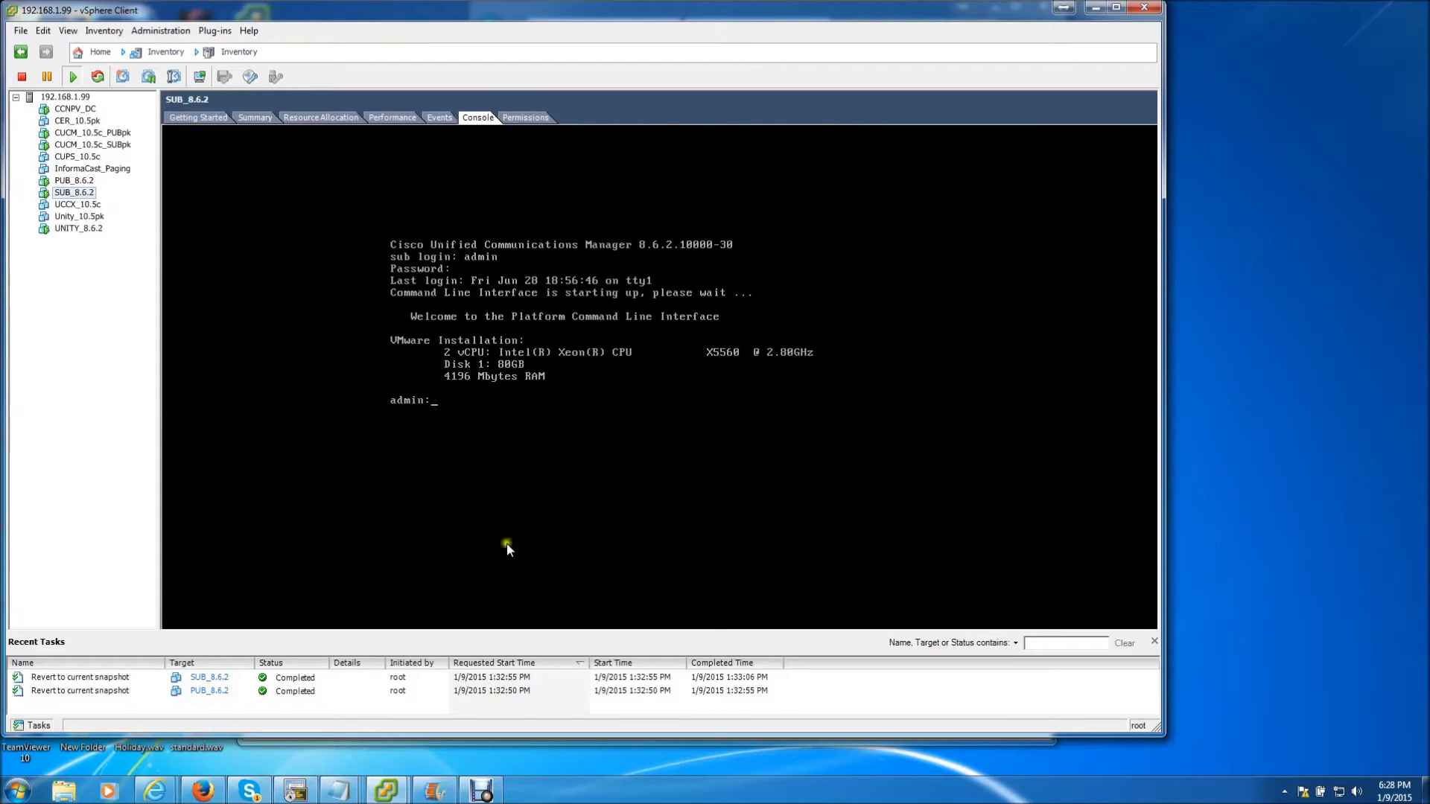
Switch to the CCNPV_DC machine's console
{"action": "left_click", "coordinate": [478, 495]}
{"action": "left_click", "coordinate": [74, 110]}
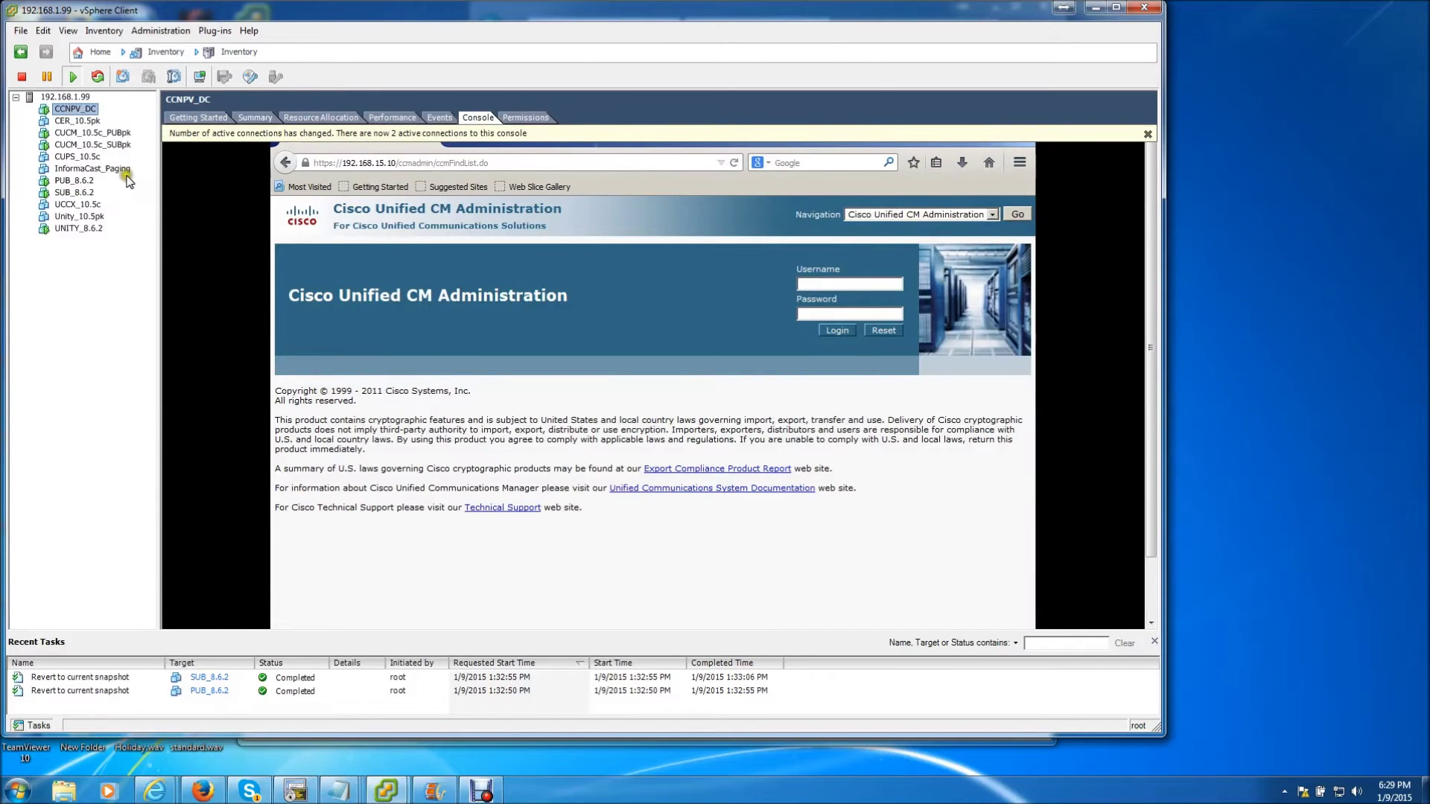
{"action": "left_click", "coordinate": [364, 271]}
Log in to Cisco Unified CM Administration with the administrator username and password
{"action": "left_click", "coordinate": [578, 317]}
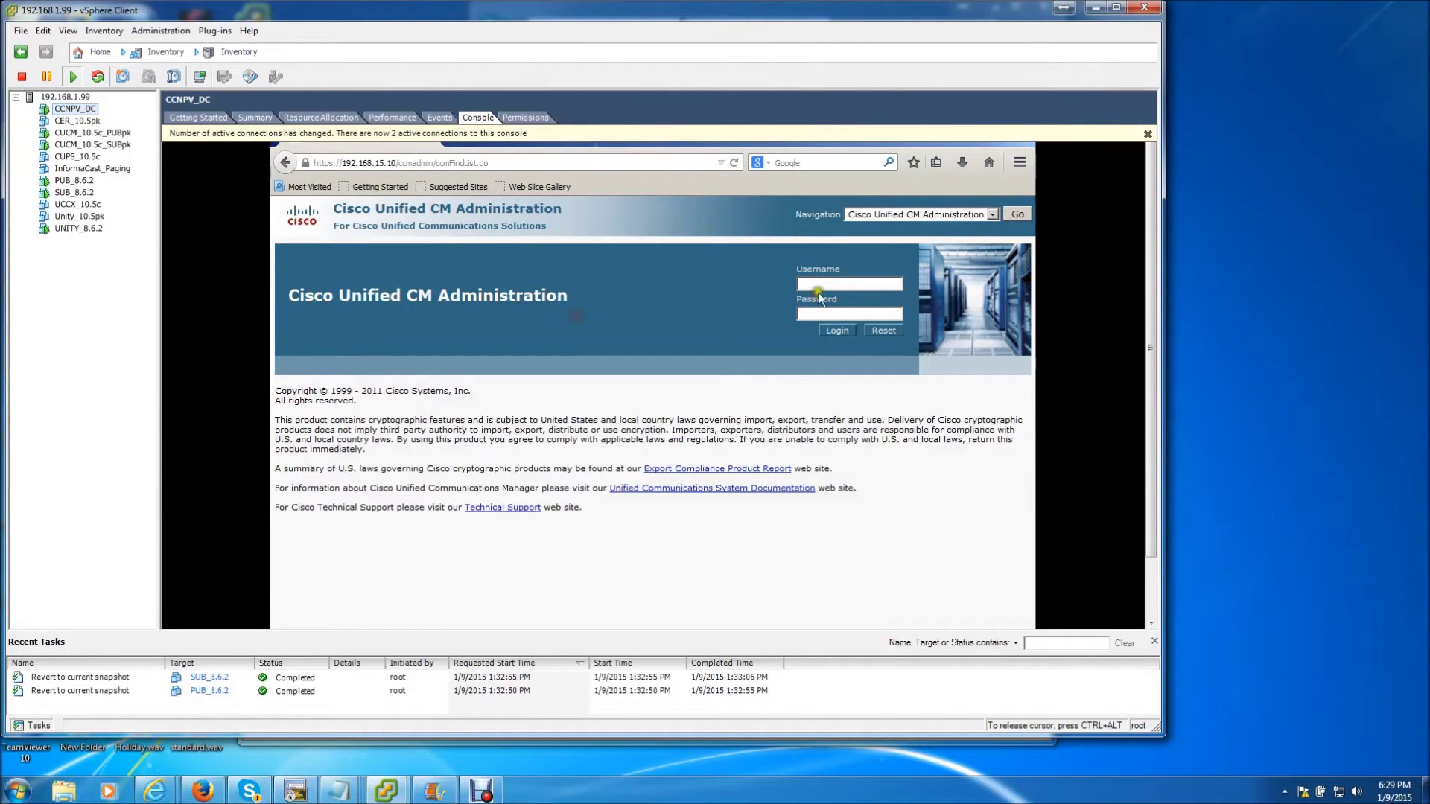
{"action": "type", "text": "cucmadmin"}
{"action": "key", "text": "Tab"}
{"action": "type", "text": "••••••••"}
{"action": "key", "text": "Return"}
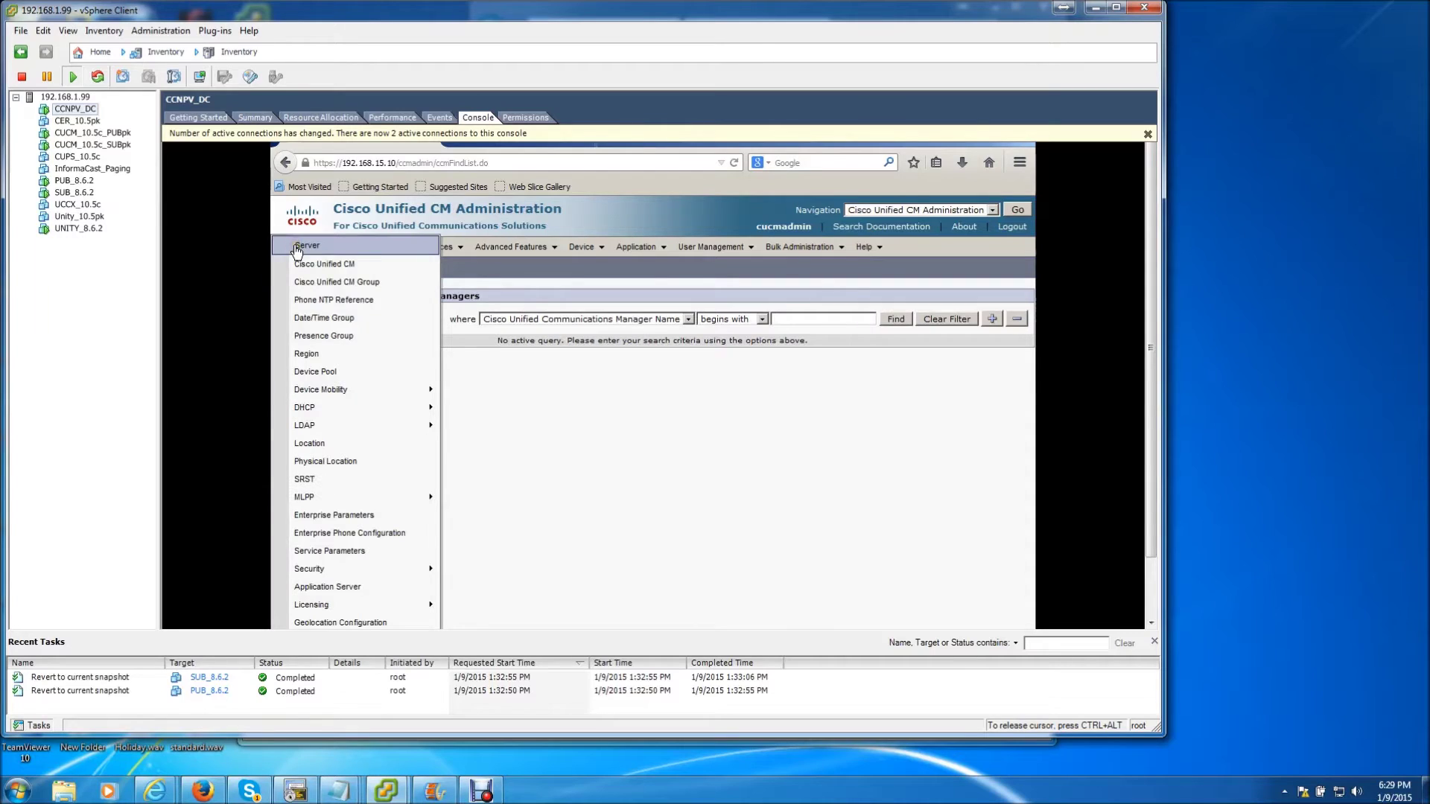
List the cluster servers and open the 192.168.15.11 subscriber entry
{"action": "left_click", "coordinate": [296, 247]}
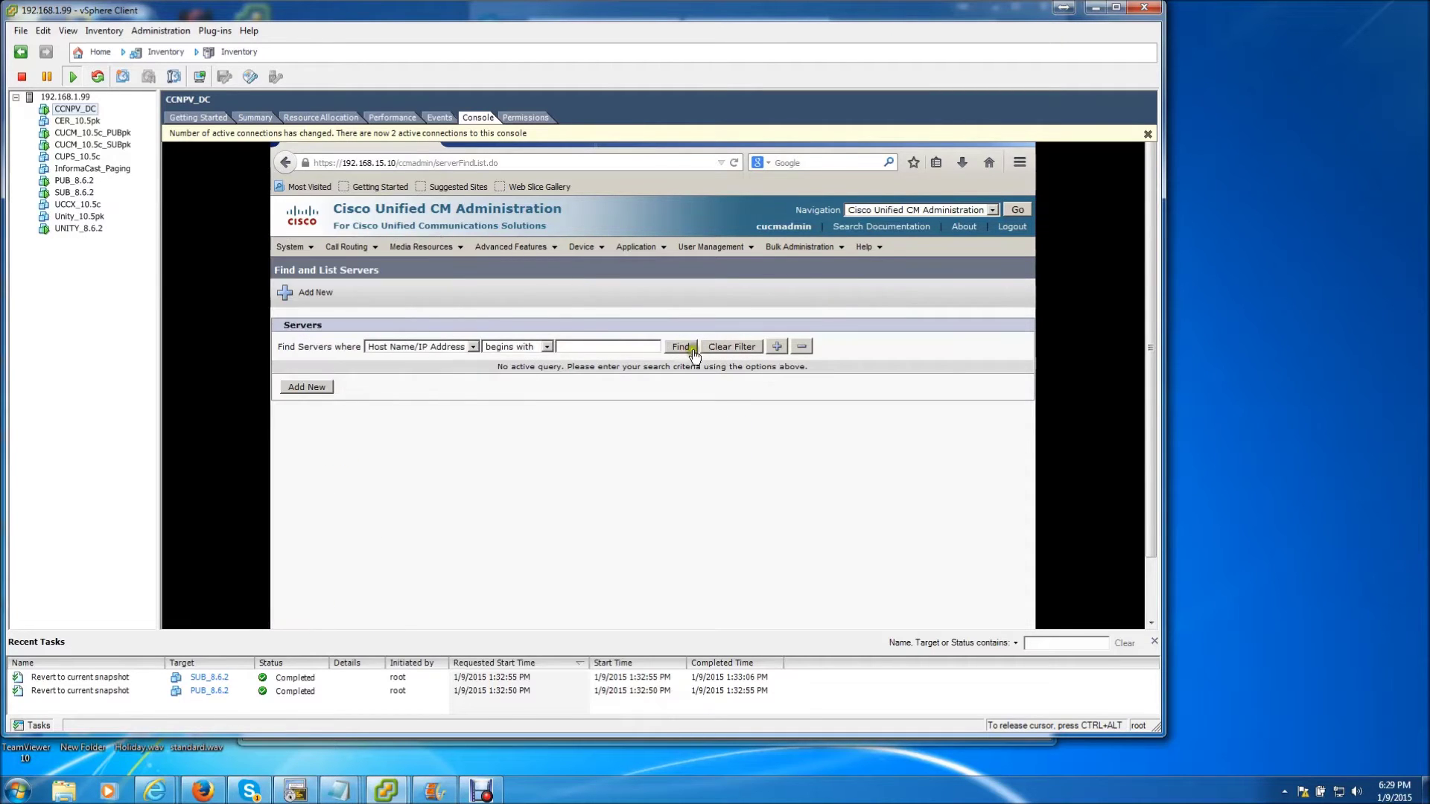
{"action": "left_click", "coordinate": [683, 349]}
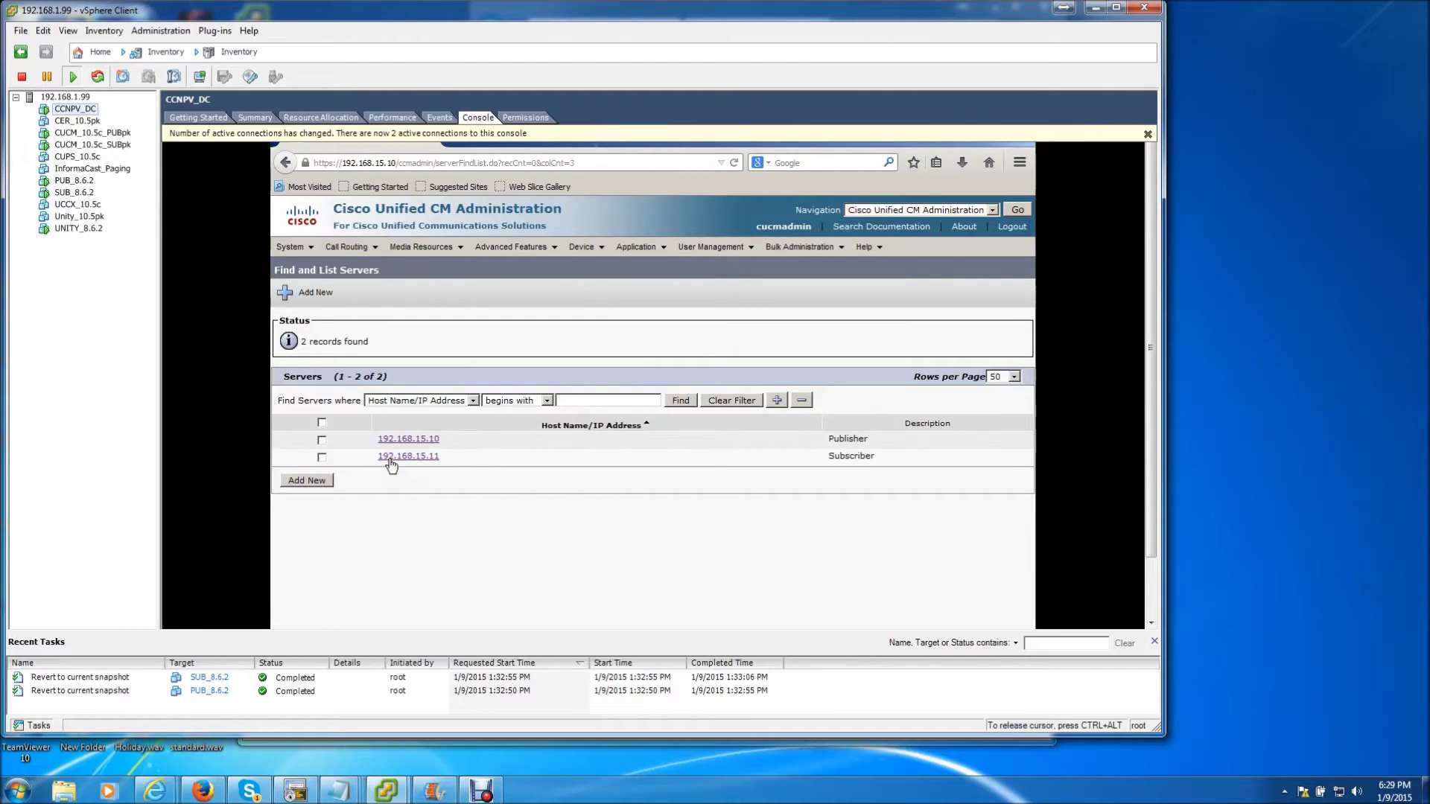
{"action": "left_click", "coordinate": [389, 457]}
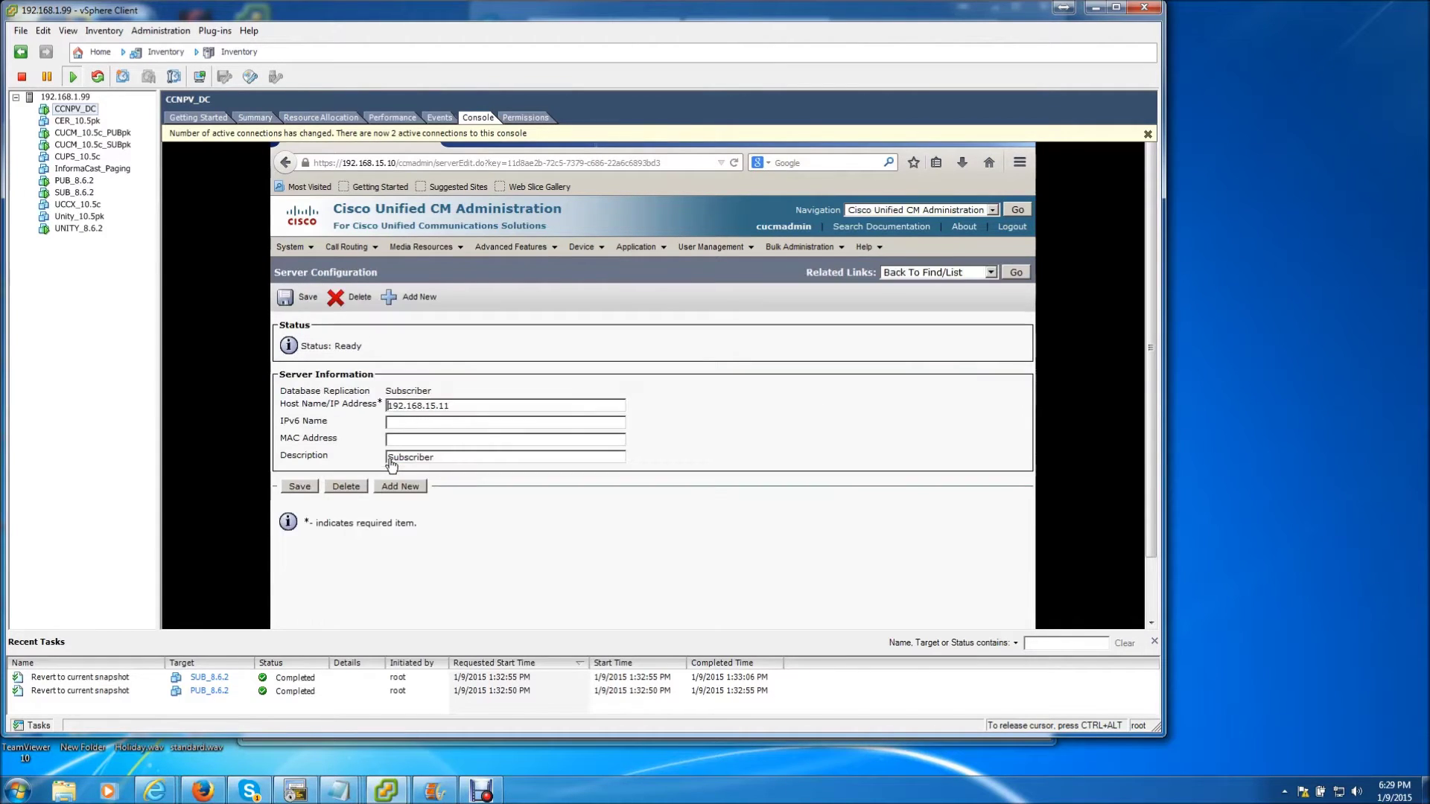
Change the subscriber's Host Name/IP Address to 192.168.1.11, then save and confirm
{"action": "left_click", "coordinate": [463, 407]}
{"action": "key", "text": "BackSpace"}
{"action": "key", "text": "BackSpace"}
{"action": "key", "text": "BackSpace"}
{"action": "key", "text": "BackSpace"}
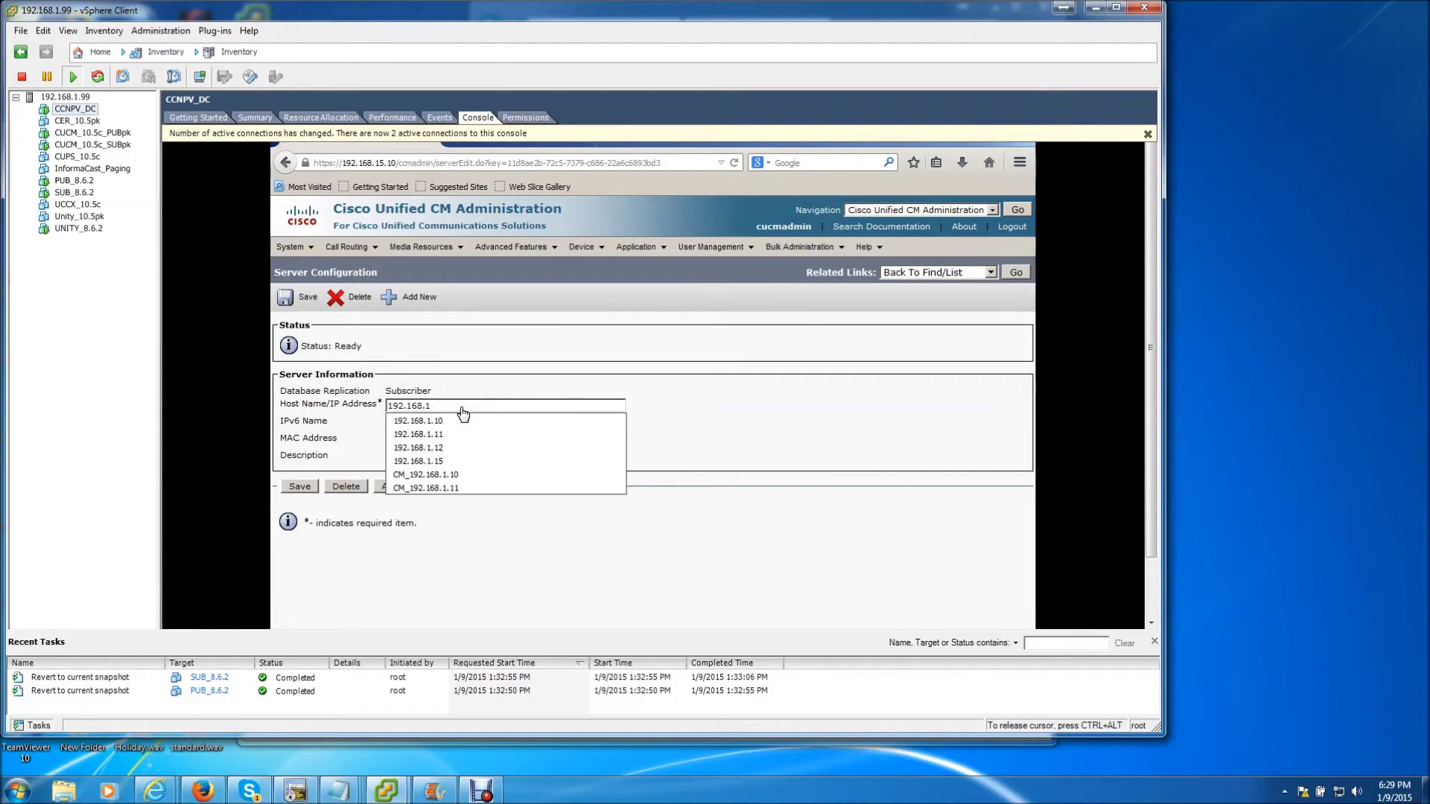
{"action": "type", "text": ".11"}
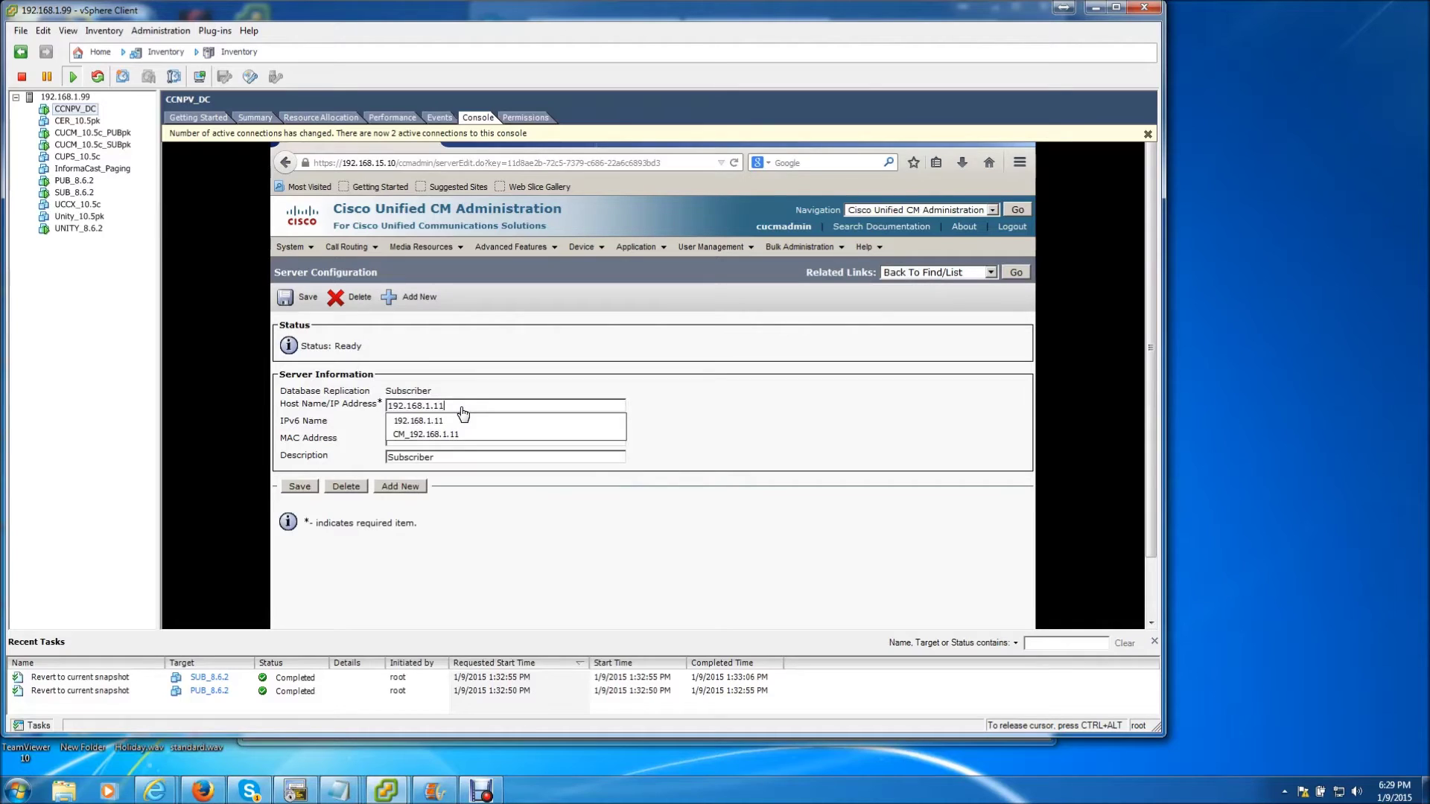
{"action": "left_click", "coordinate": [520, 367]}
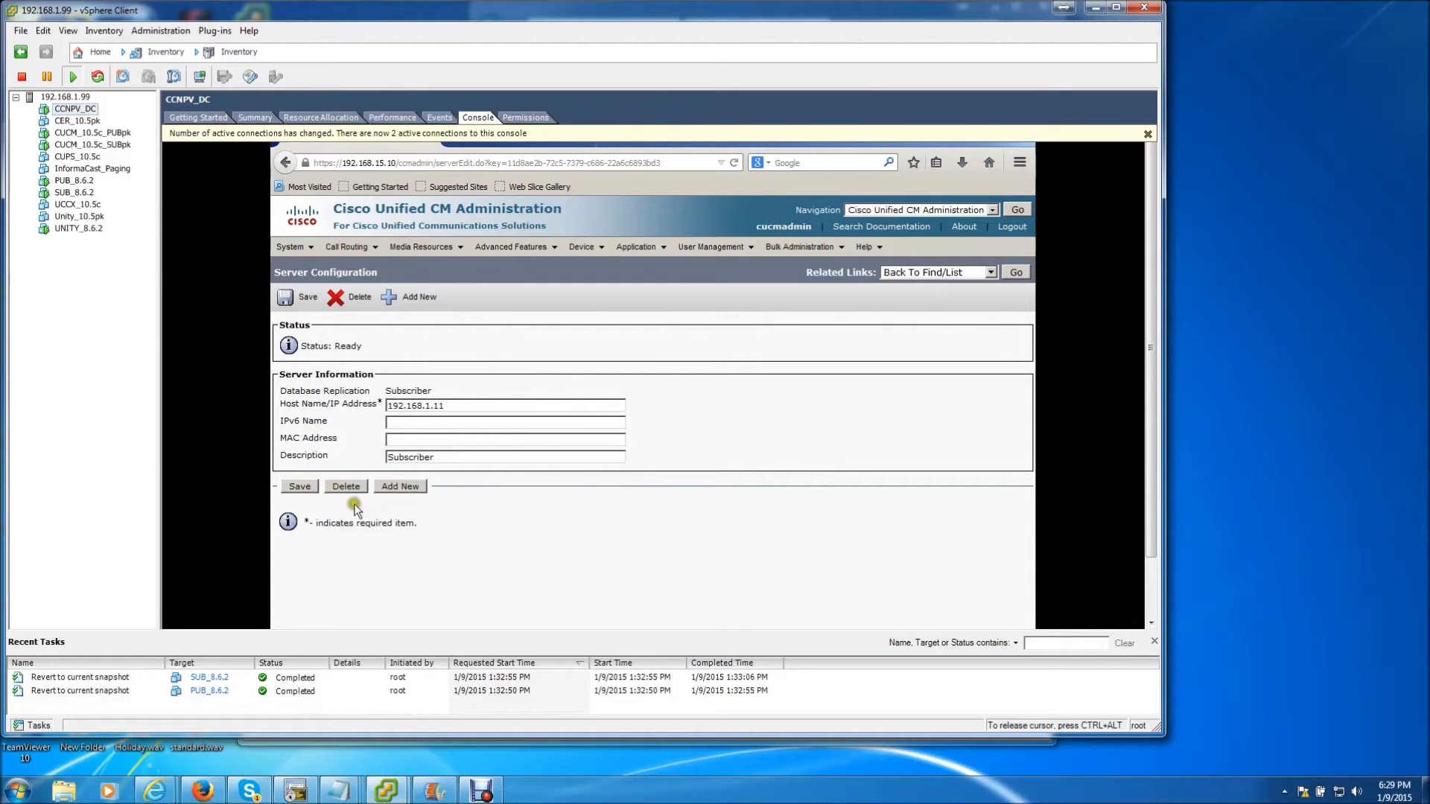
{"action": "left_click", "coordinate": [300, 488]}
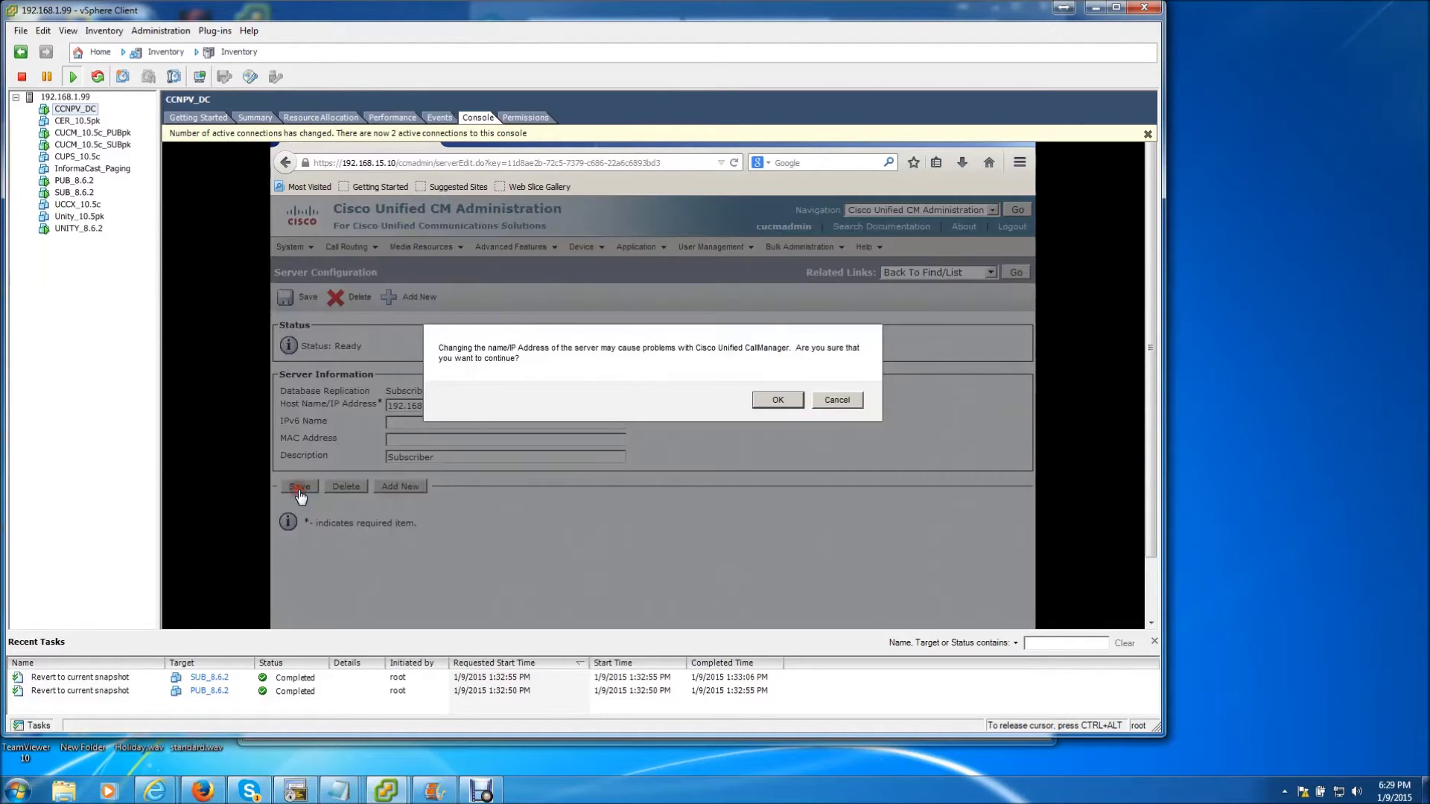
{"action": "left_click", "coordinate": [759, 402]}
{"action": "left_click", "coordinate": [446, 357]}
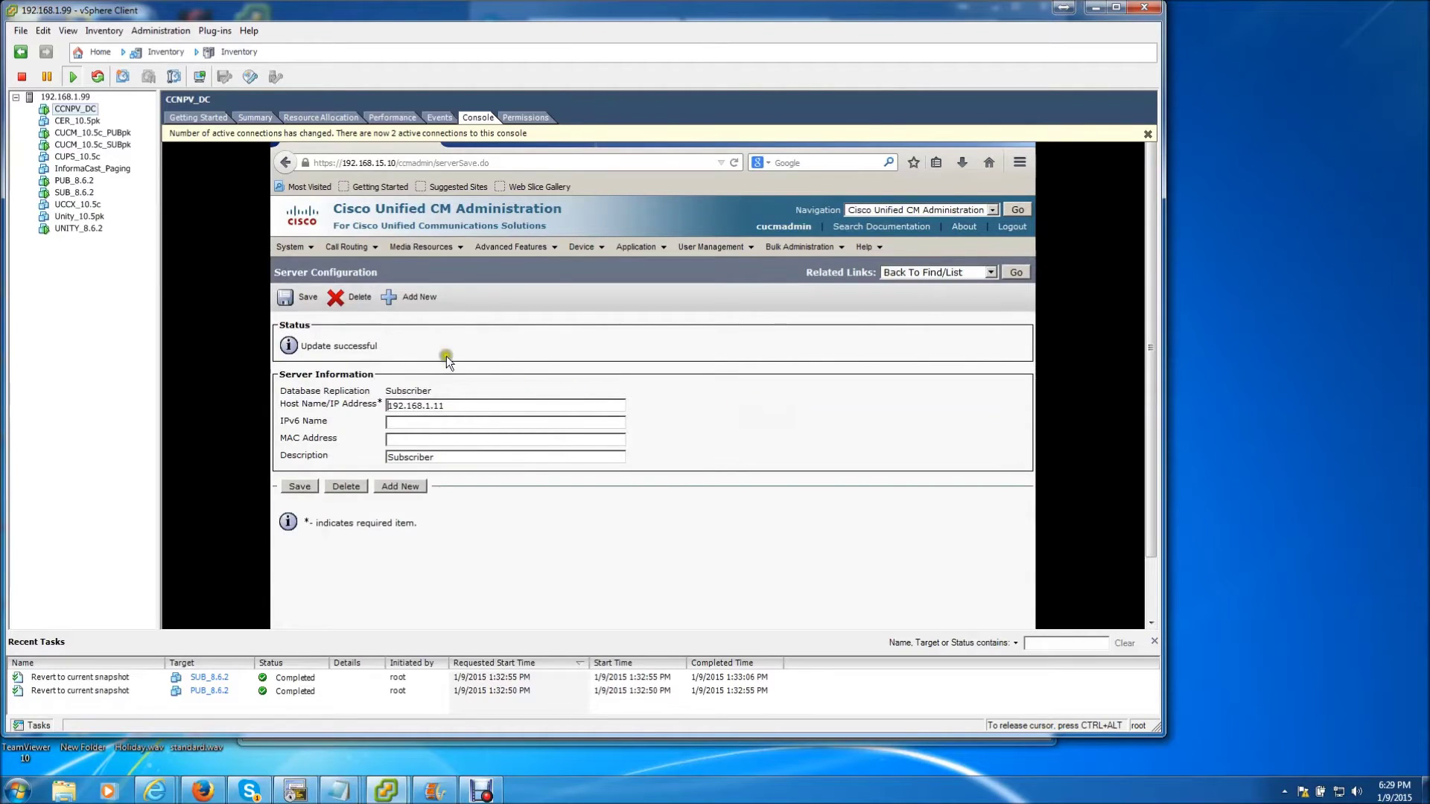
{"action": "key", "text": "ctrl+alt"}
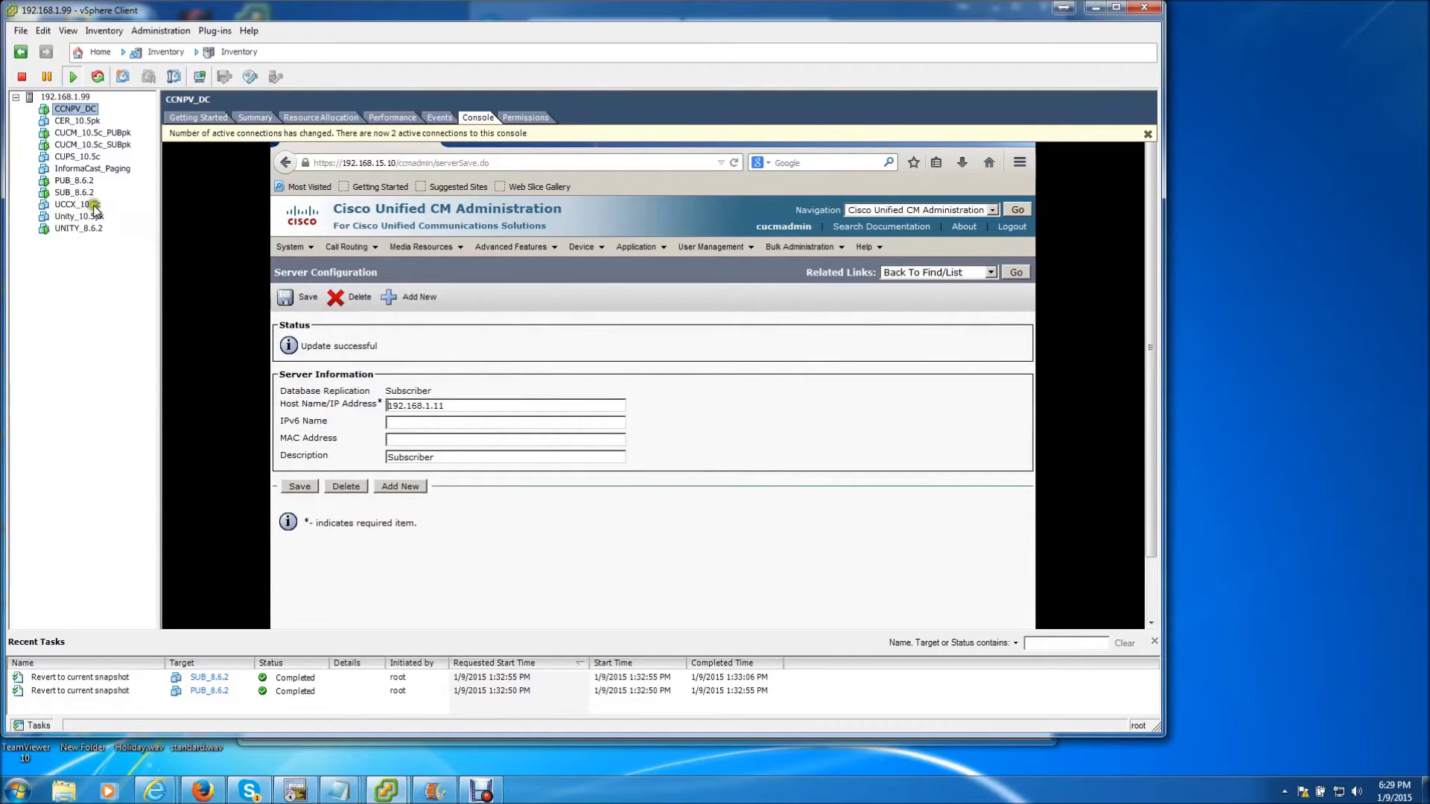
{"action": "left_click", "coordinate": [68, 192]}
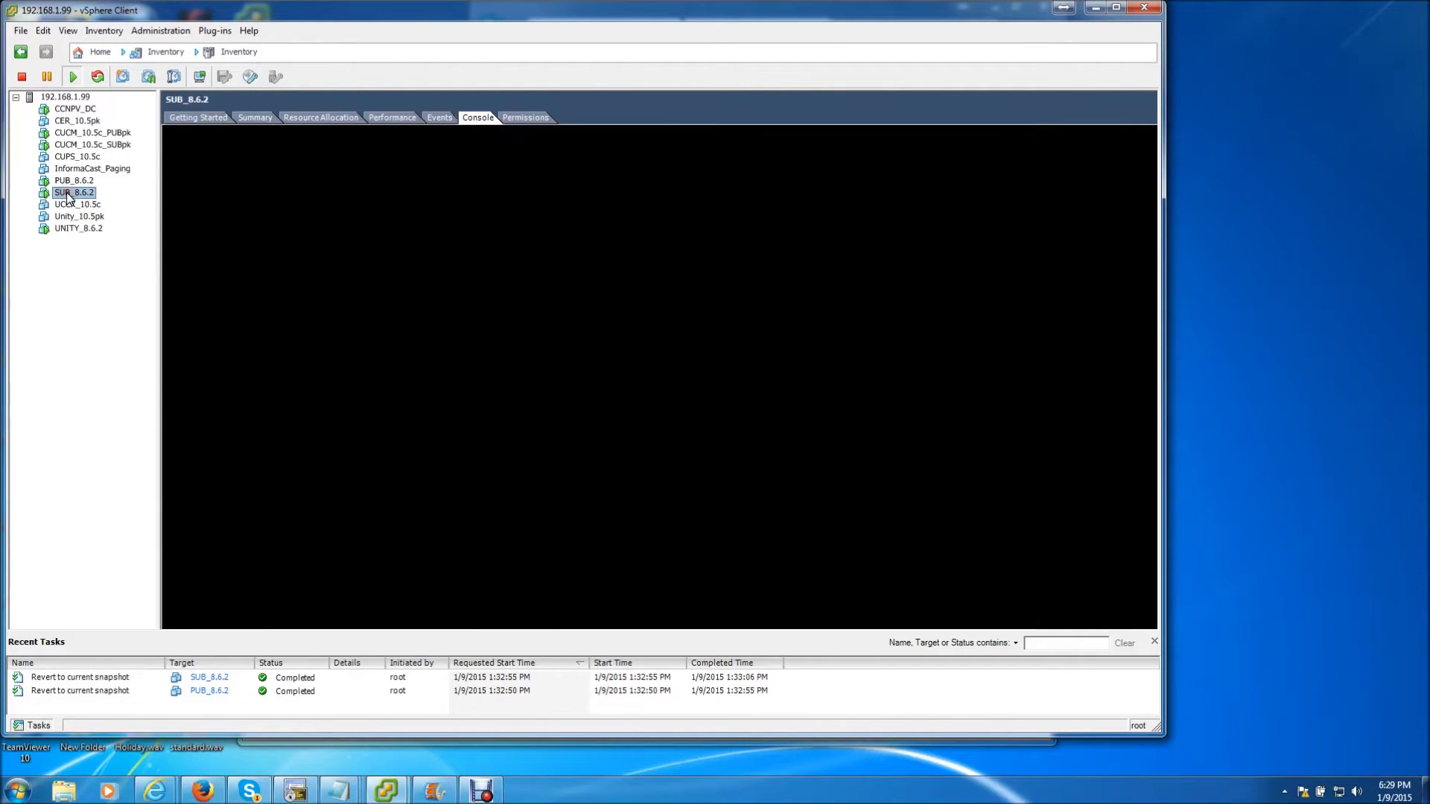
Run 'set network gateway 192.168.1.1' on SUB_8.6.2's console and confirm the restart with y
{"action": "left_click", "coordinate": [290, 217]}
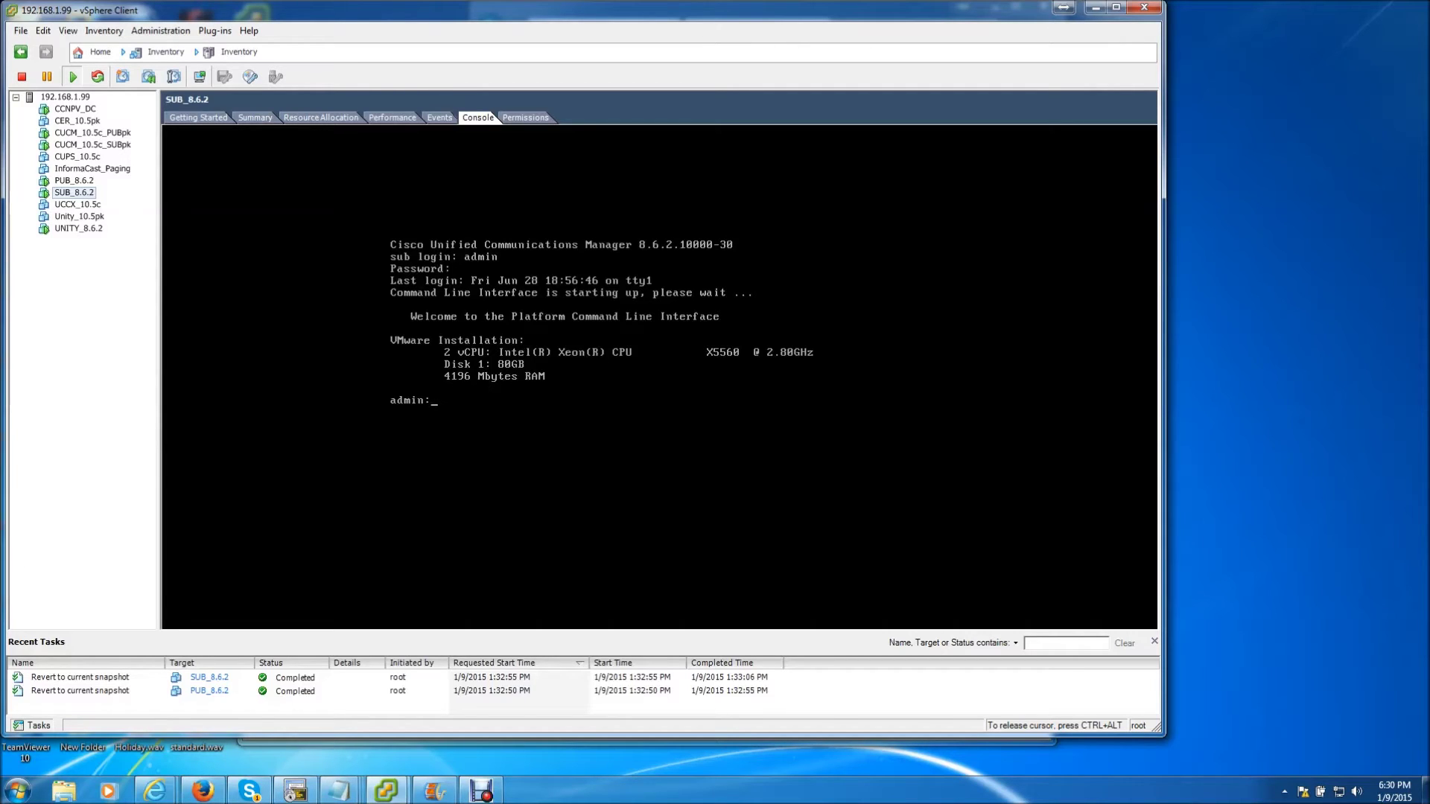
{"action": "type", "text": "set network gate"}
{"action": "key", "text": "Tab"}
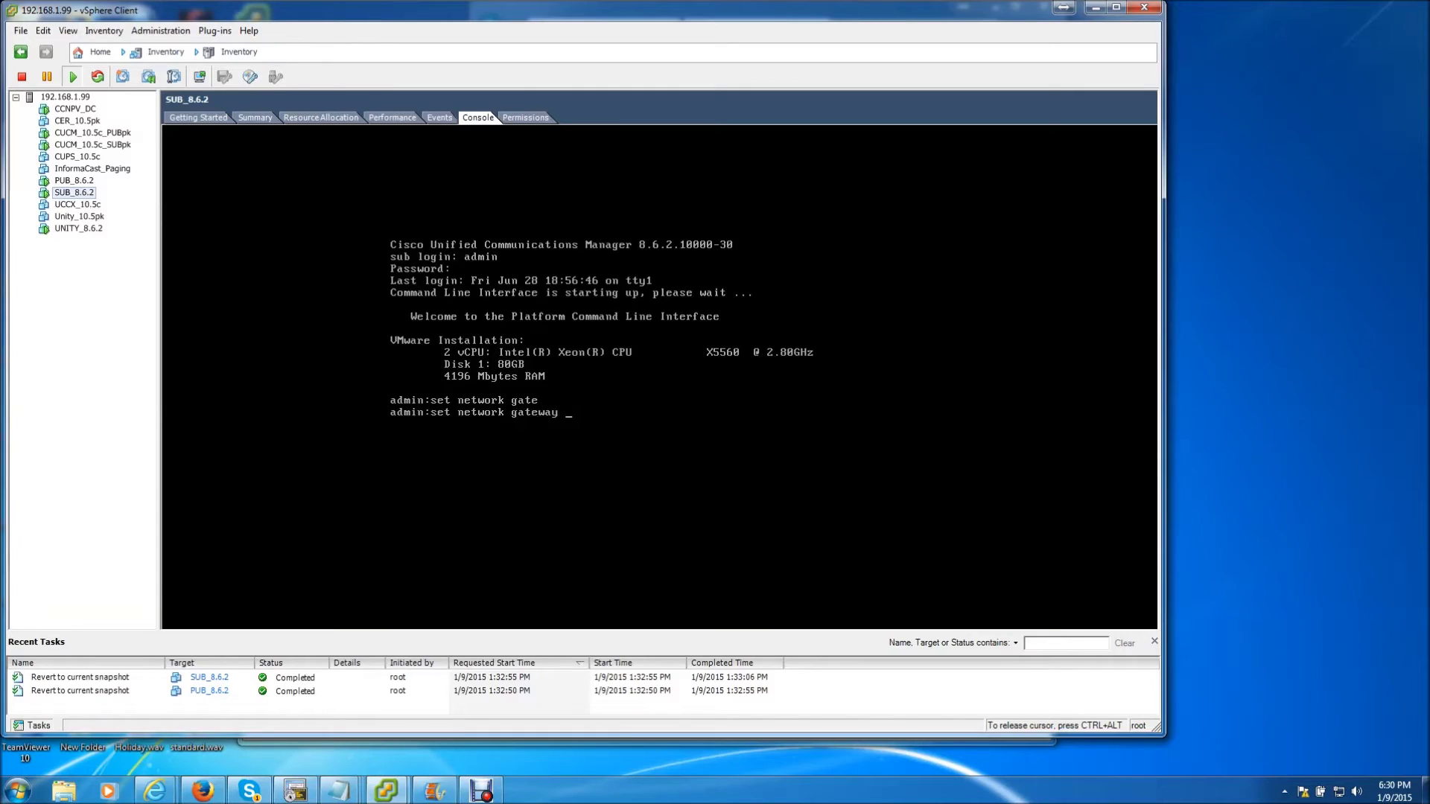
{"action": "type", "text": "19"}
{"action": "type", "text": "2.168.1.1"}
{"action": "key", "text": "Return"}
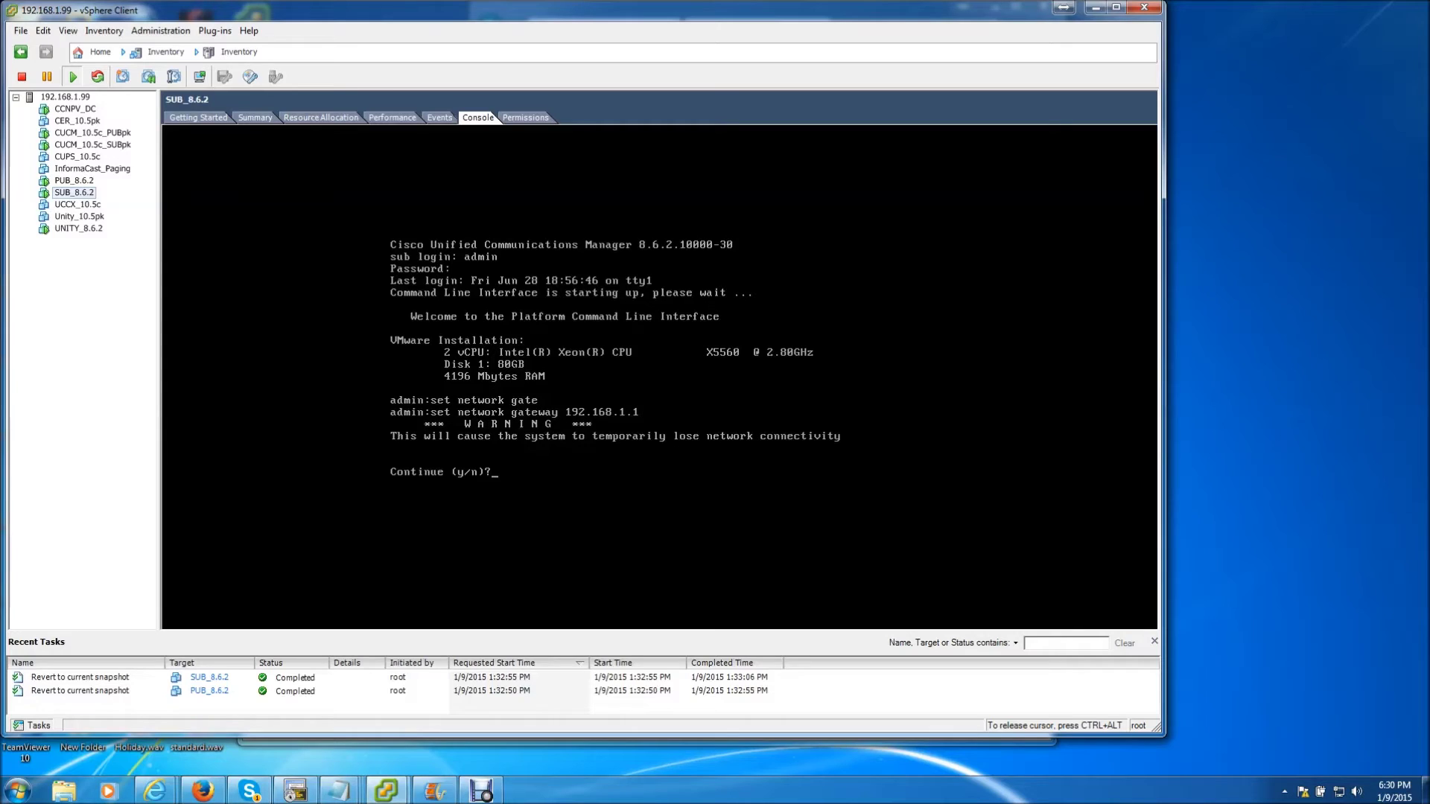
{"action": "type", "text": "y"}
{"action": "key", "text": "Return"}
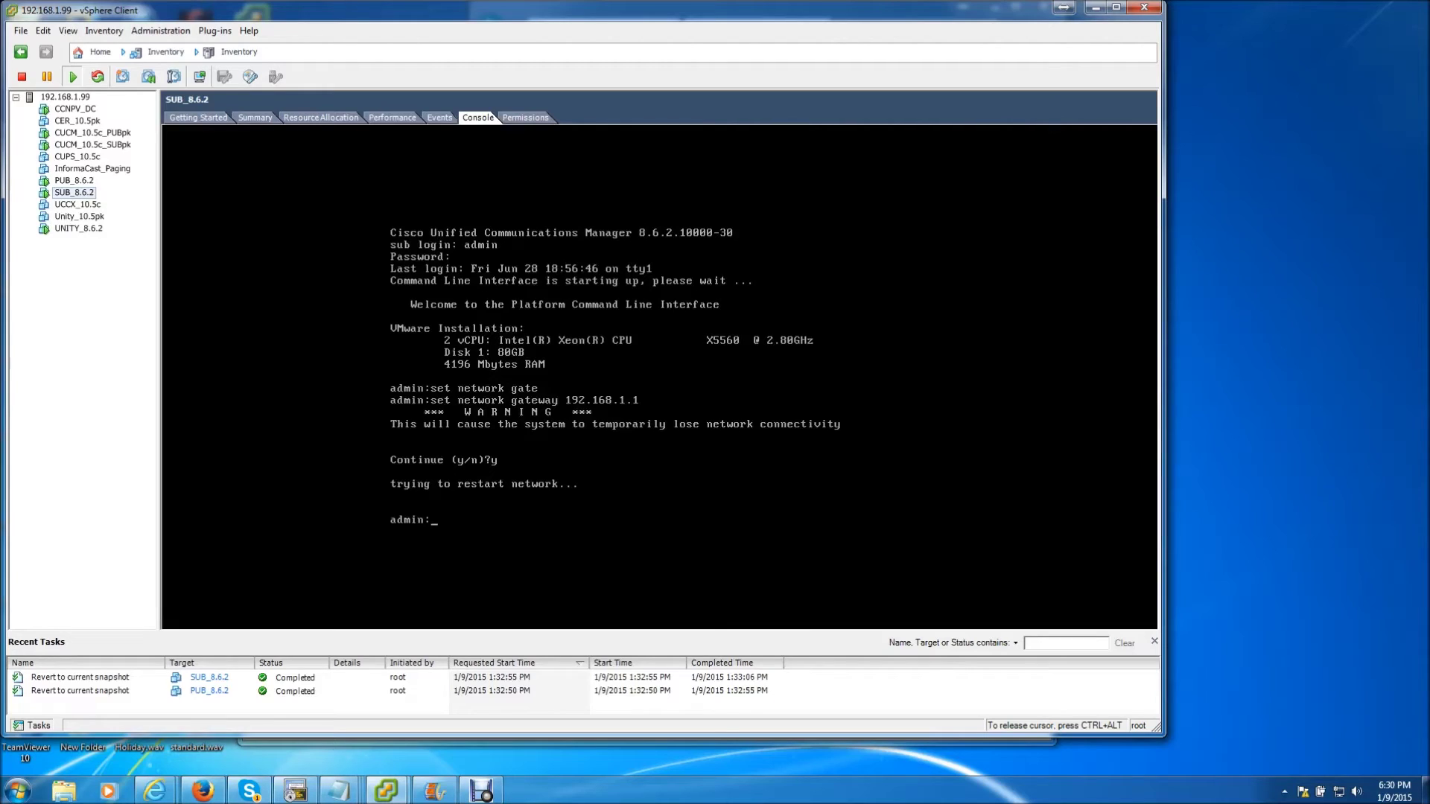
{"action": "type", "text": "set network ip"}
Run 'set network ip eth0 192.168.1.11 255.255.255.0' on SUB_8.6.2 and confirm with y
{"action": "key", "text": "Tab"}
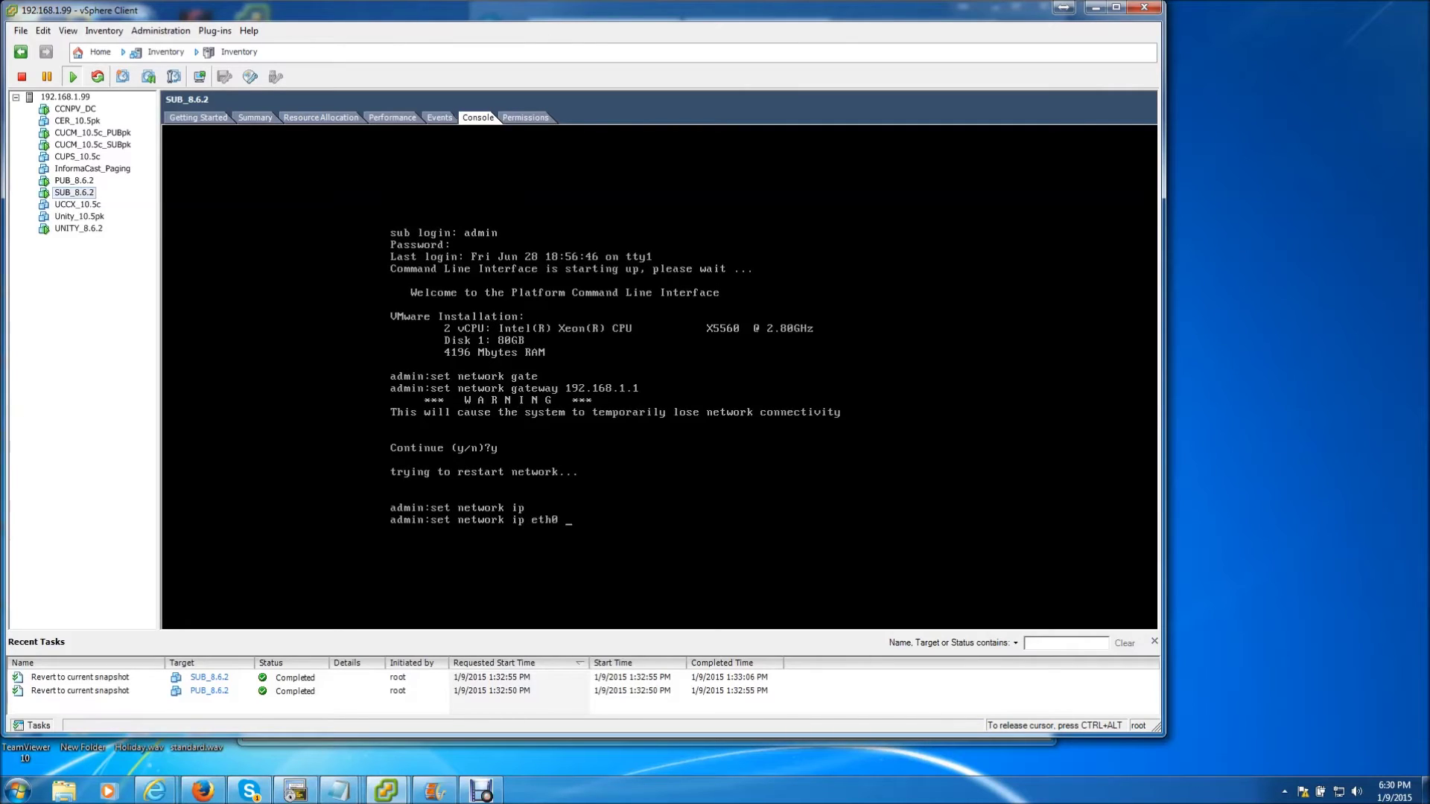
{"action": "type", "text": "192.168.1.11 255.255.255.0"}
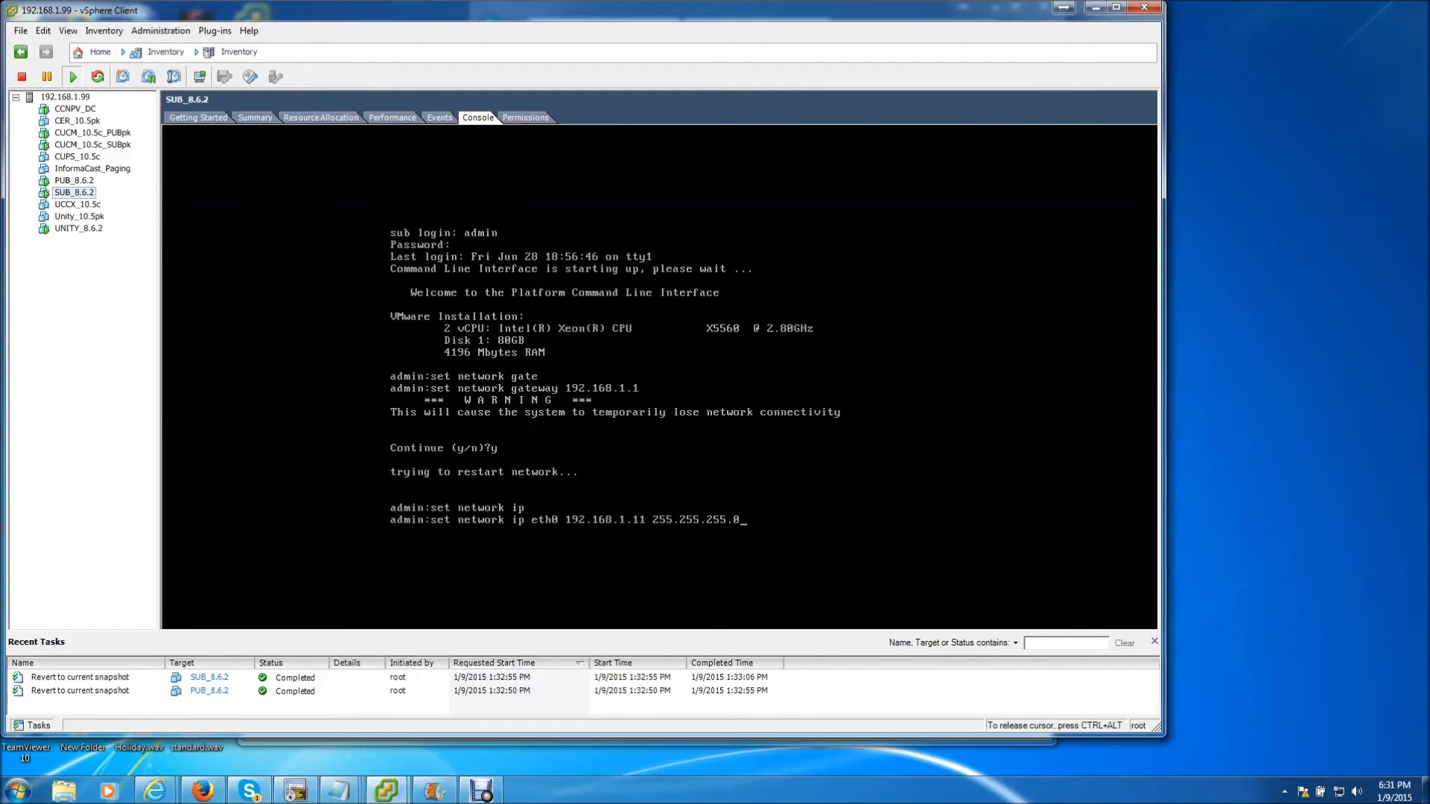
{"action": "key", "text": "Return"}
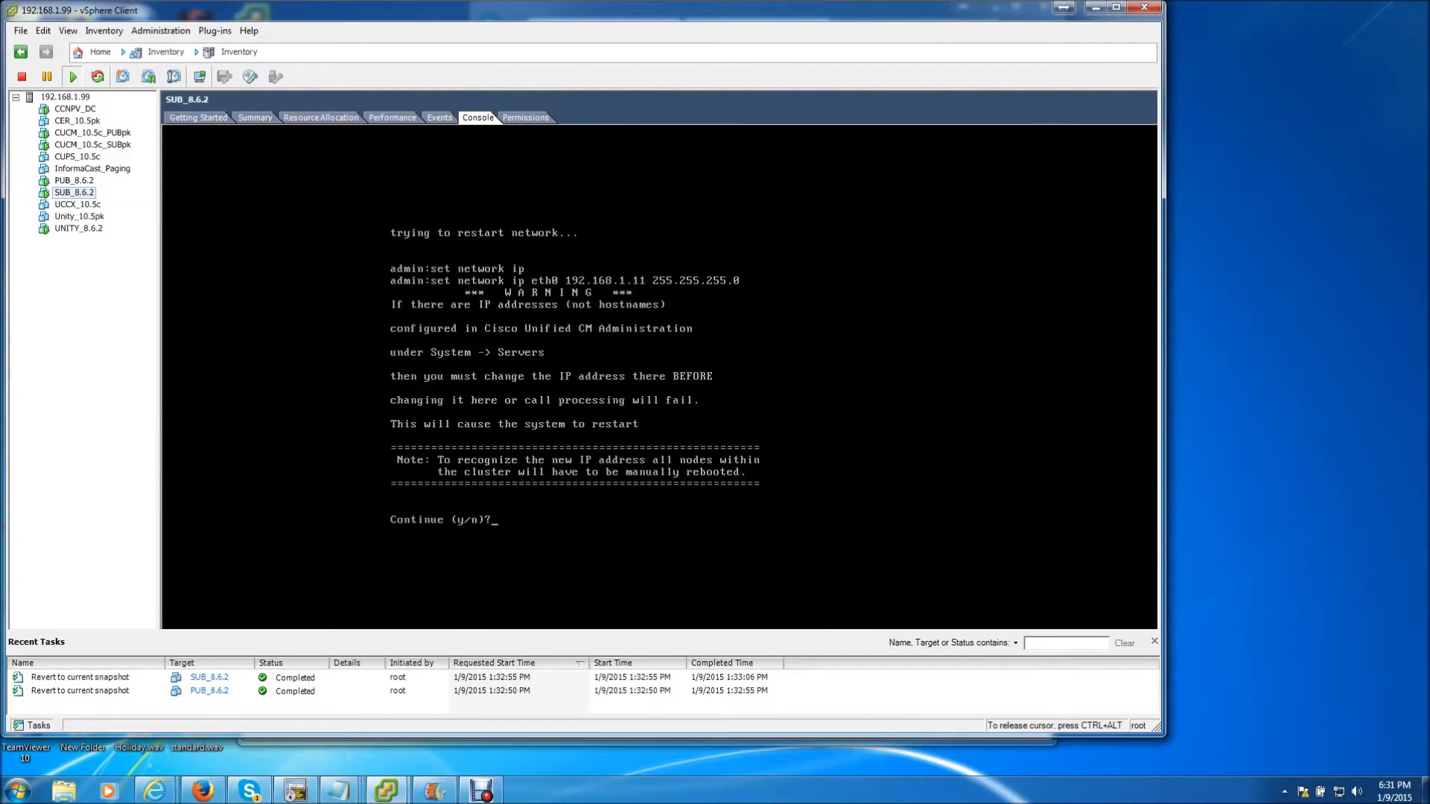
{"action": "type", "text": "y"}
{"action": "key", "text": "Return"}
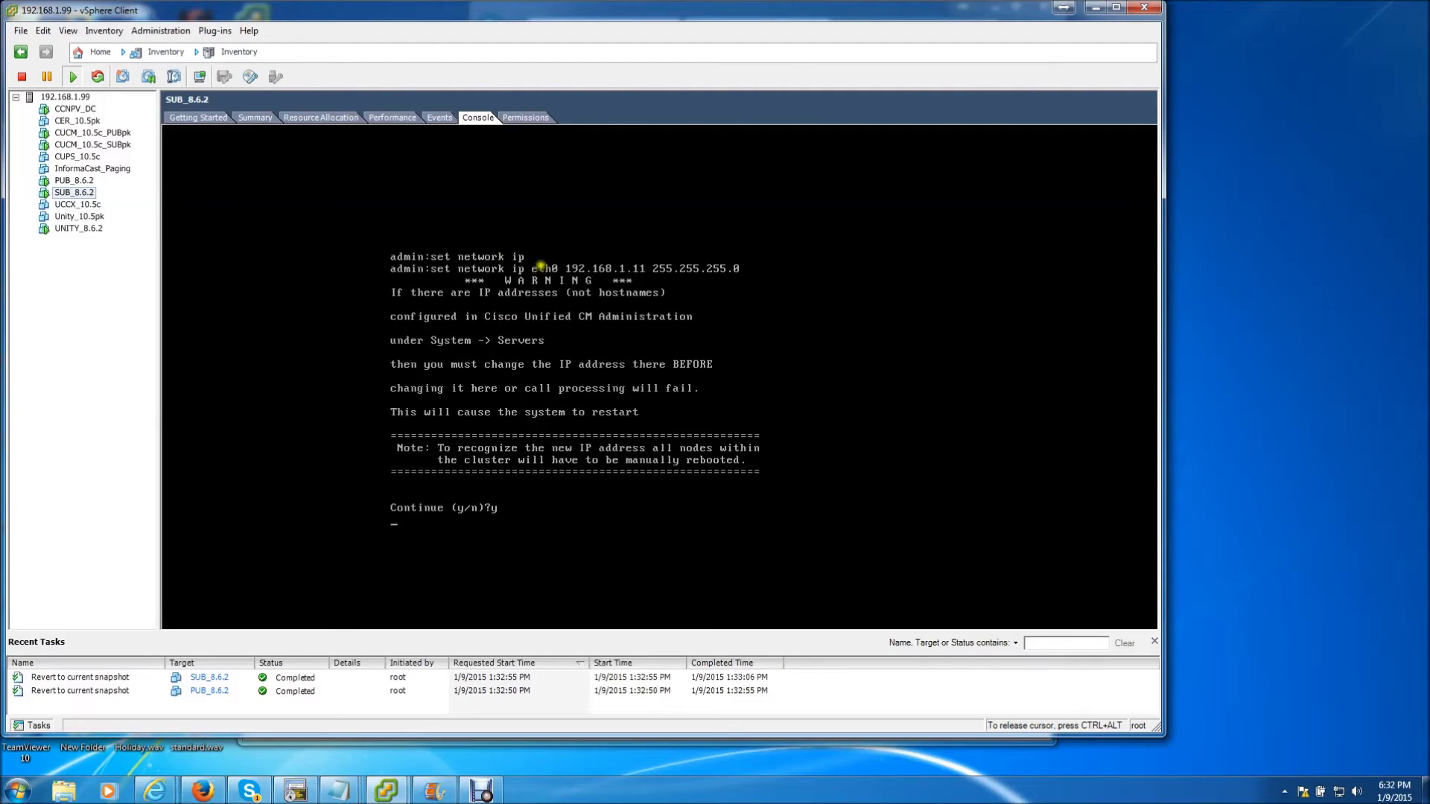
{"action": "key", "text": "ctrl+alt"}
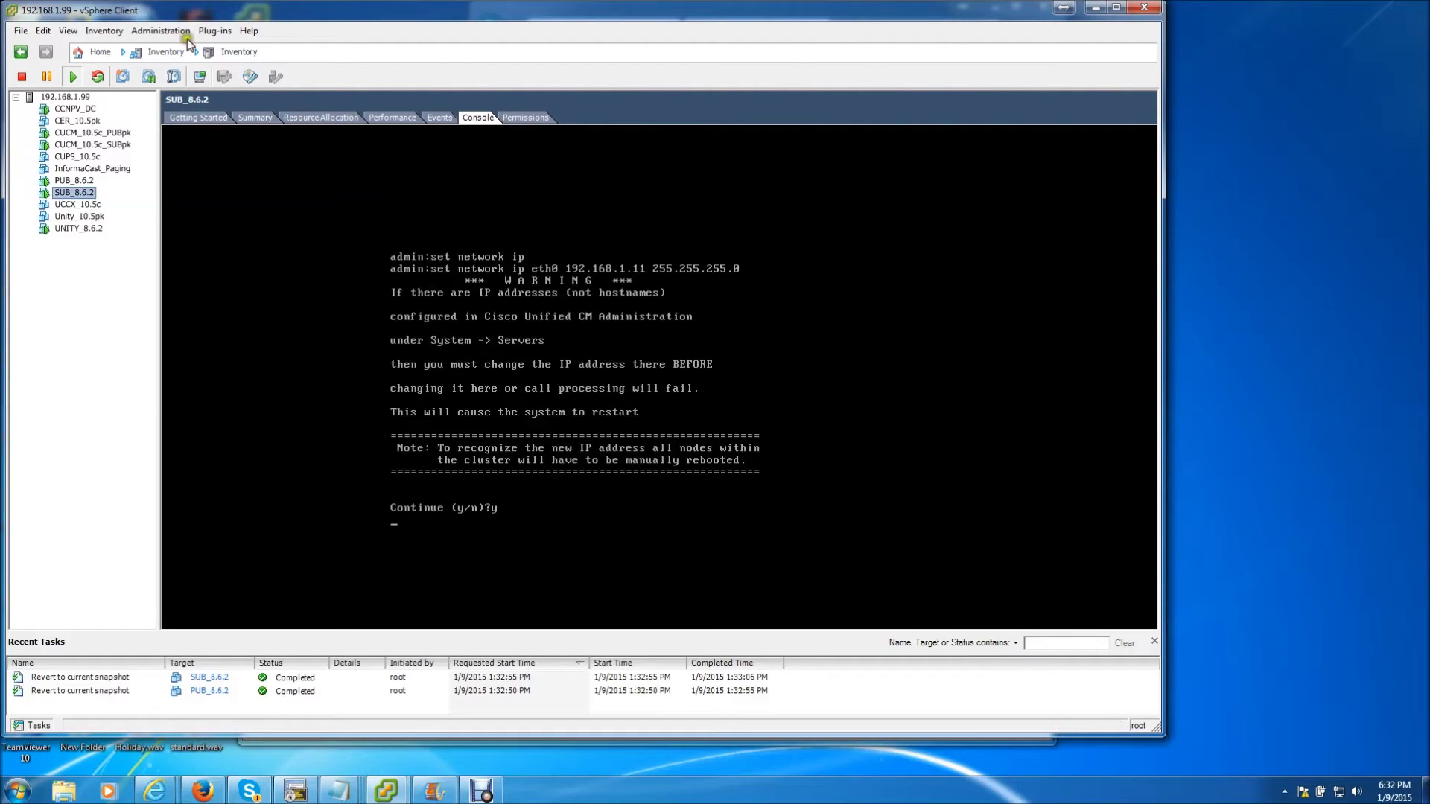
On CCNPV_DC, return to the cluster server list and open the 192.168.15.10 Publisher entry
{"action": "left_click", "coordinate": [73, 109]}
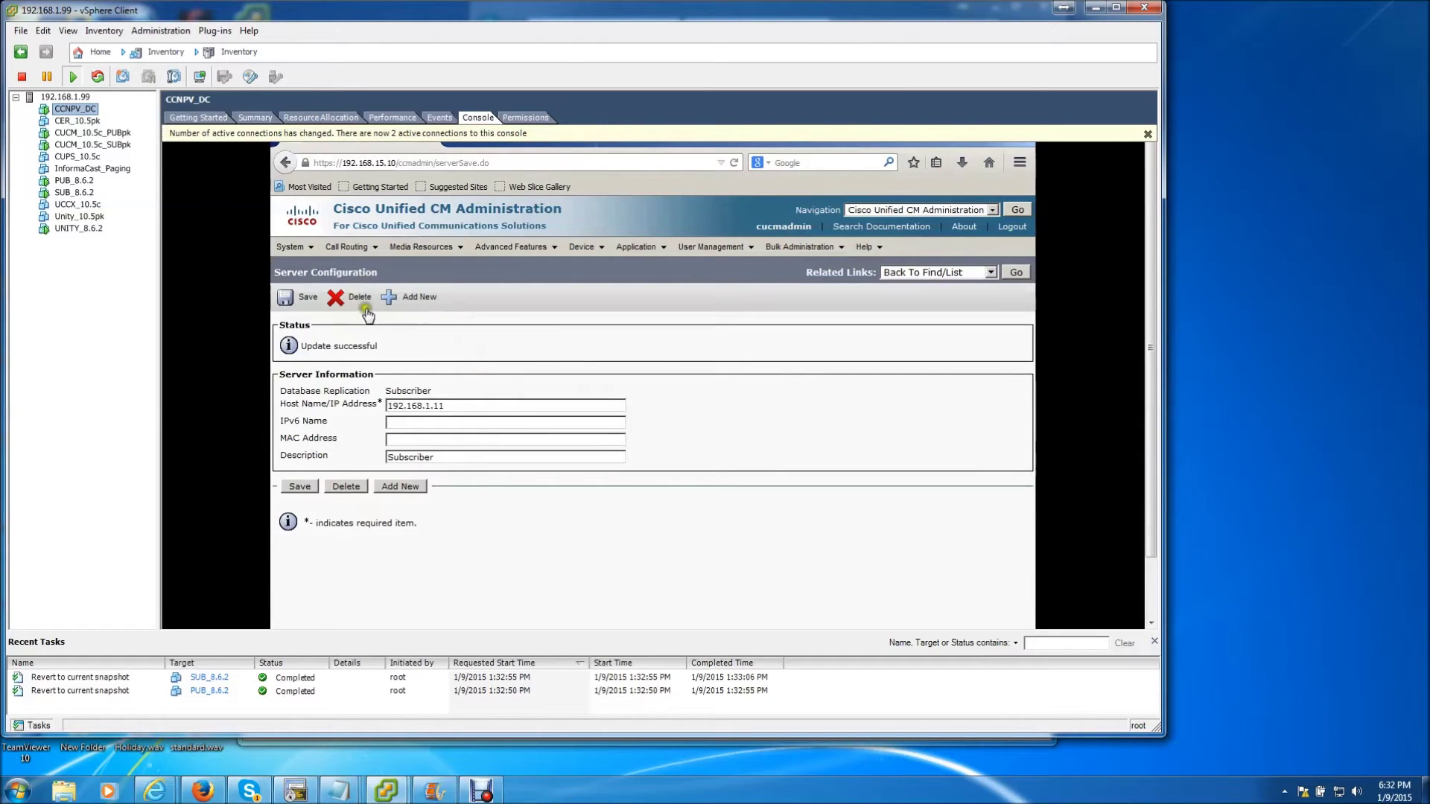
{"action": "left_click", "coordinate": [1007, 273]}
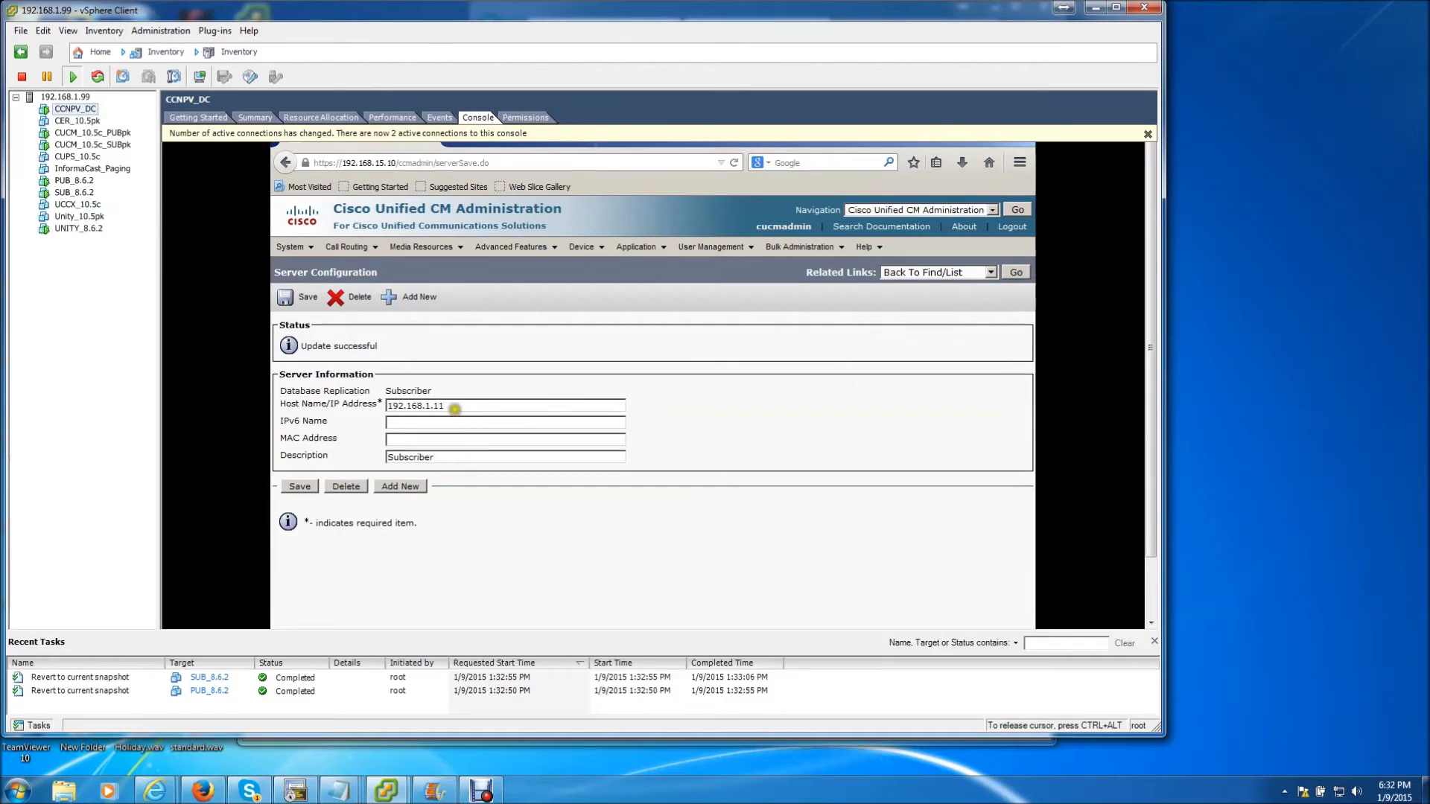
{"action": "left_click", "coordinate": [443, 390]}
{"action": "left_click", "coordinate": [441, 368]}
{"action": "left_click", "coordinate": [1014, 273]}
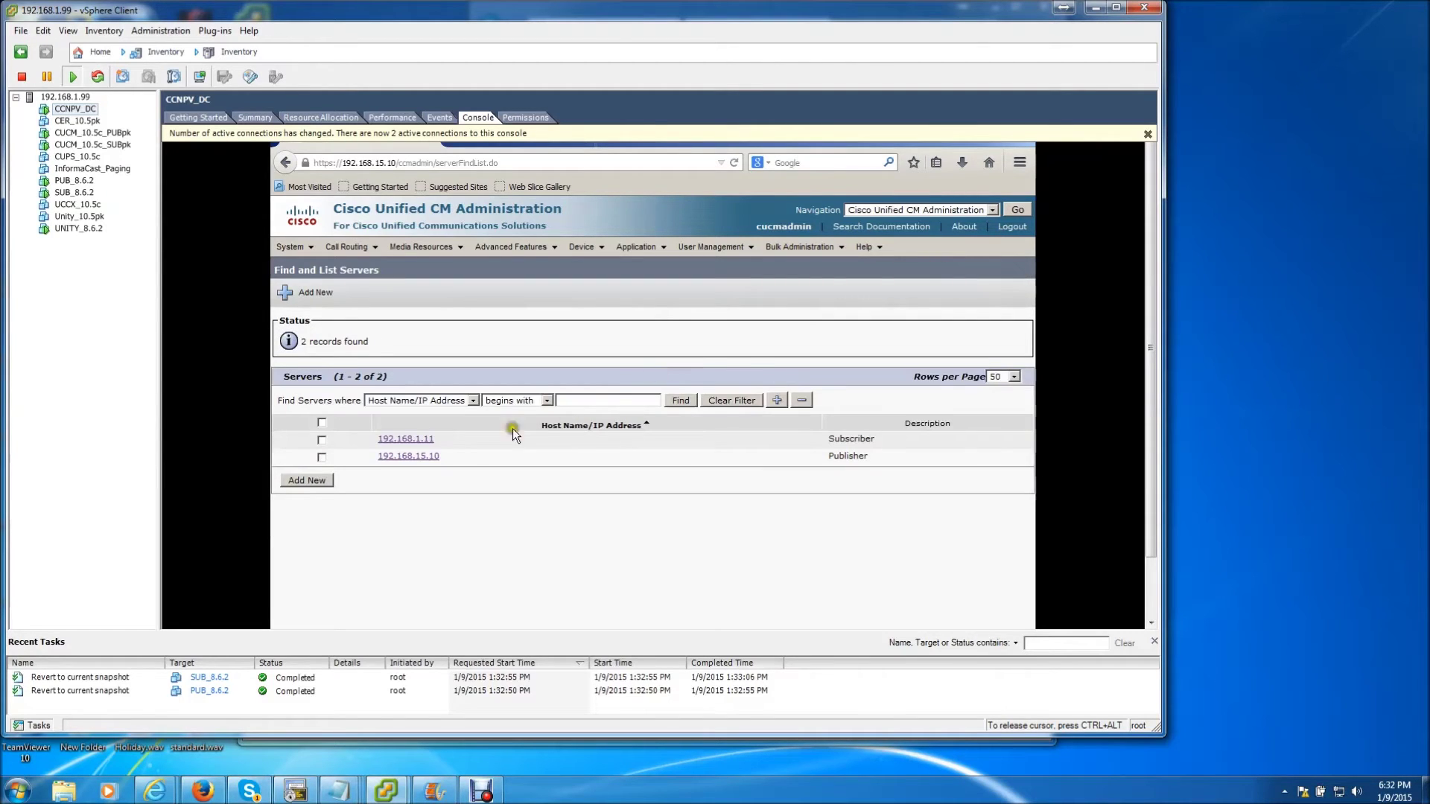
{"action": "left_click", "coordinate": [411, 457]}
Change the Publisher's Host Name/IP Address to 192.168.1.10, then save and confirm the warning
{"action": "left_click", "coordinate": [480, 405]}
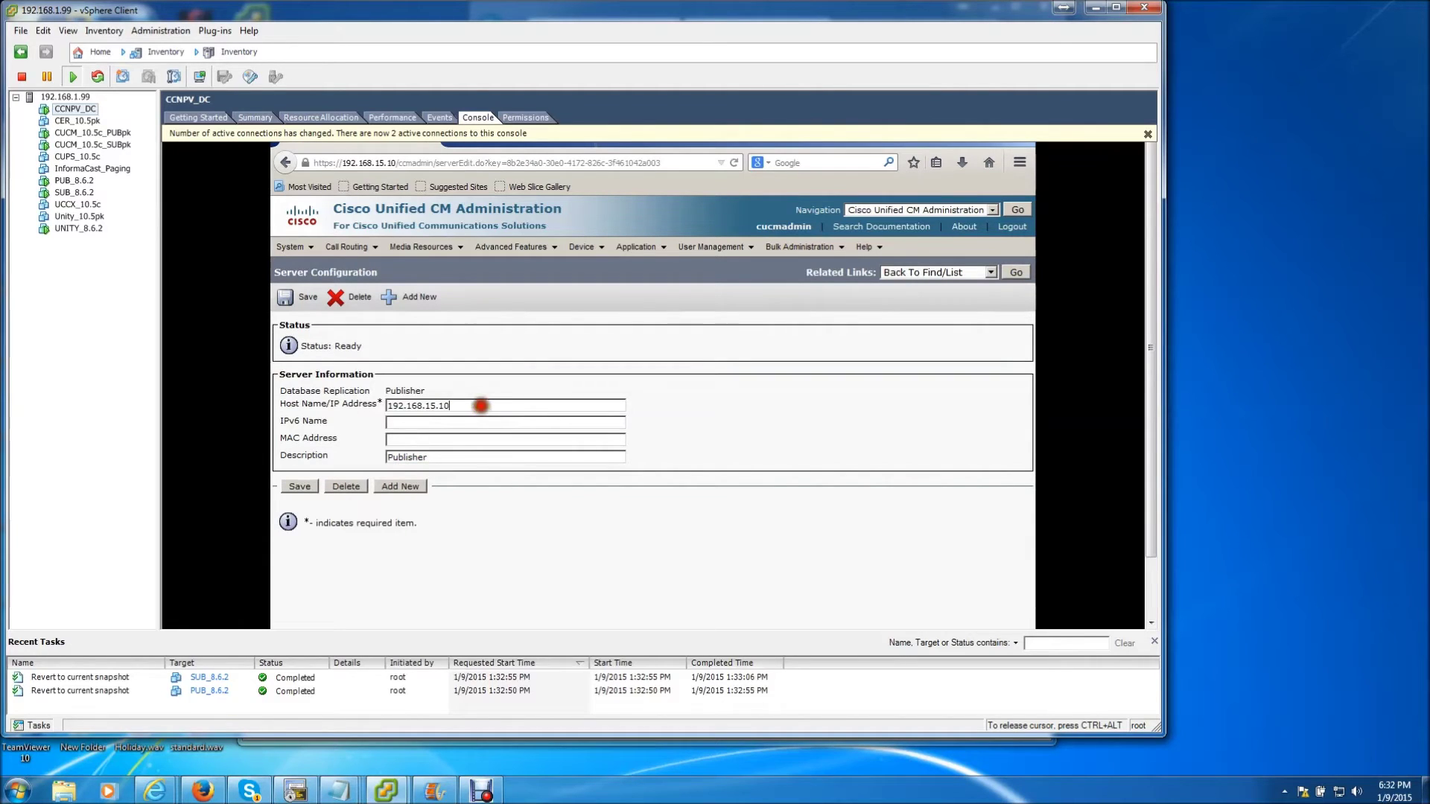
{"action": "key", "text": "BackSpace"}
{"action": "key", "text": "BackSpace"}
{"action": "key", "text": "BackSpace"}
{"action": "key", "text": "BackSpace"}
{"action": "type", "text": "."}
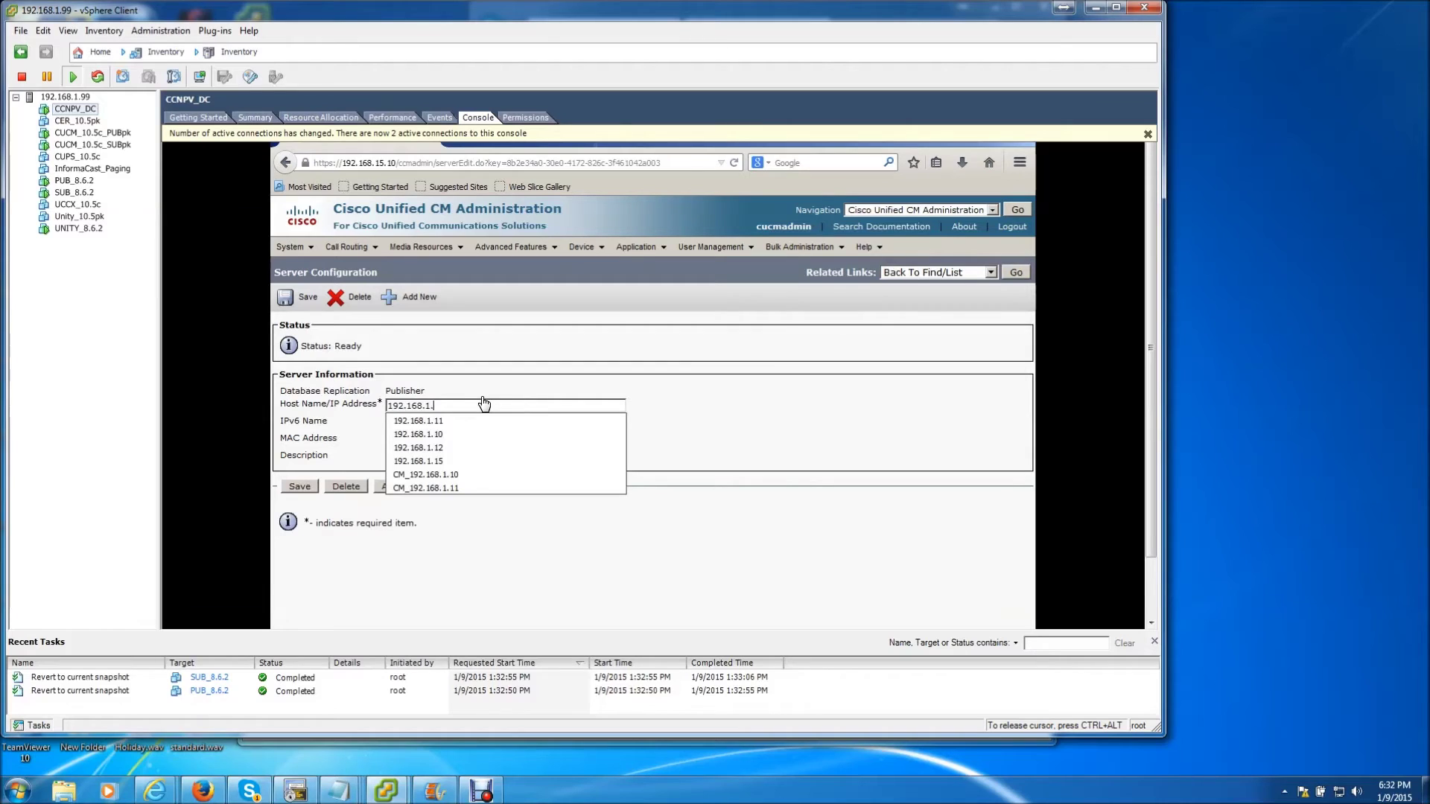
{"action": "type", "text": "10"}
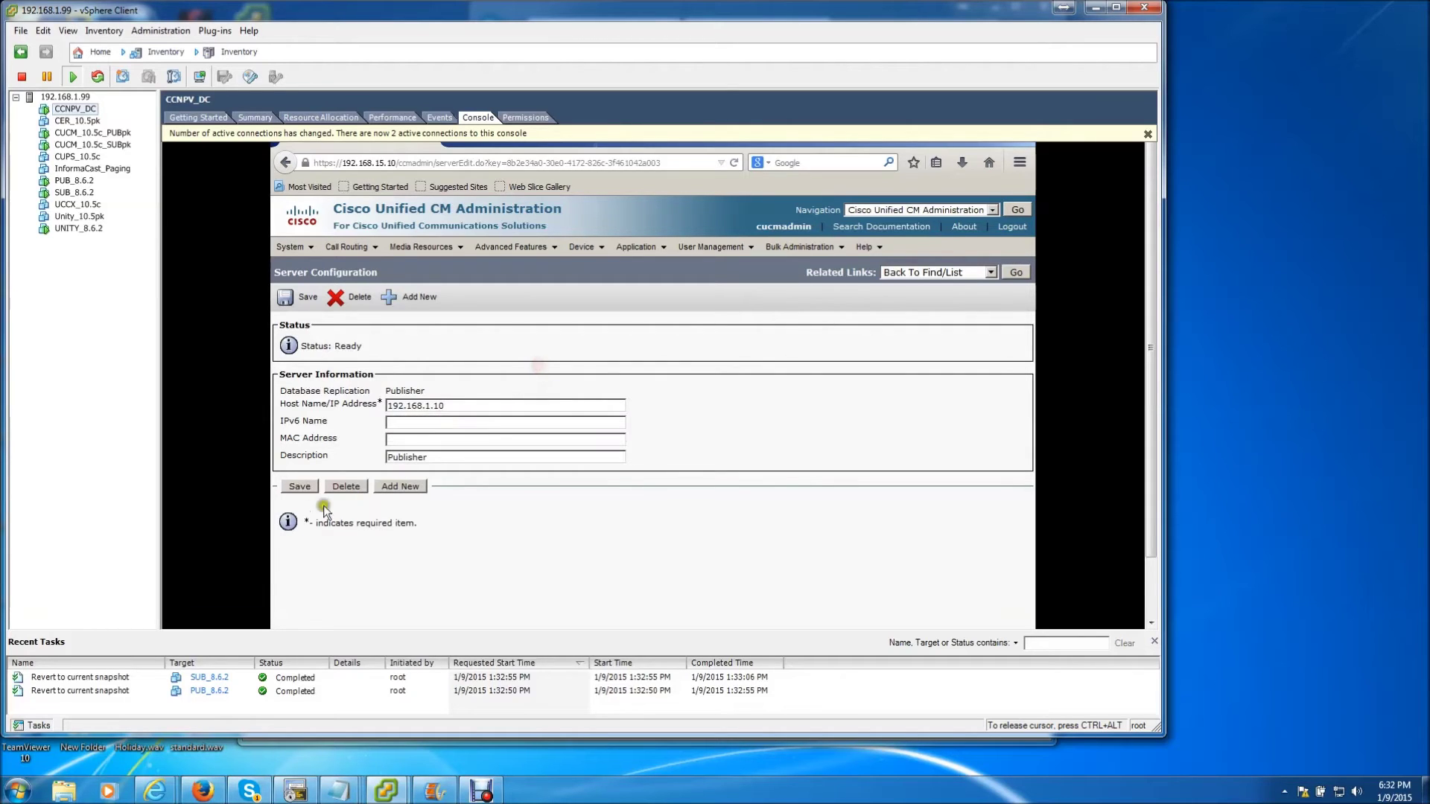
{"action": "left_click", "coordinate": [306, 486]}
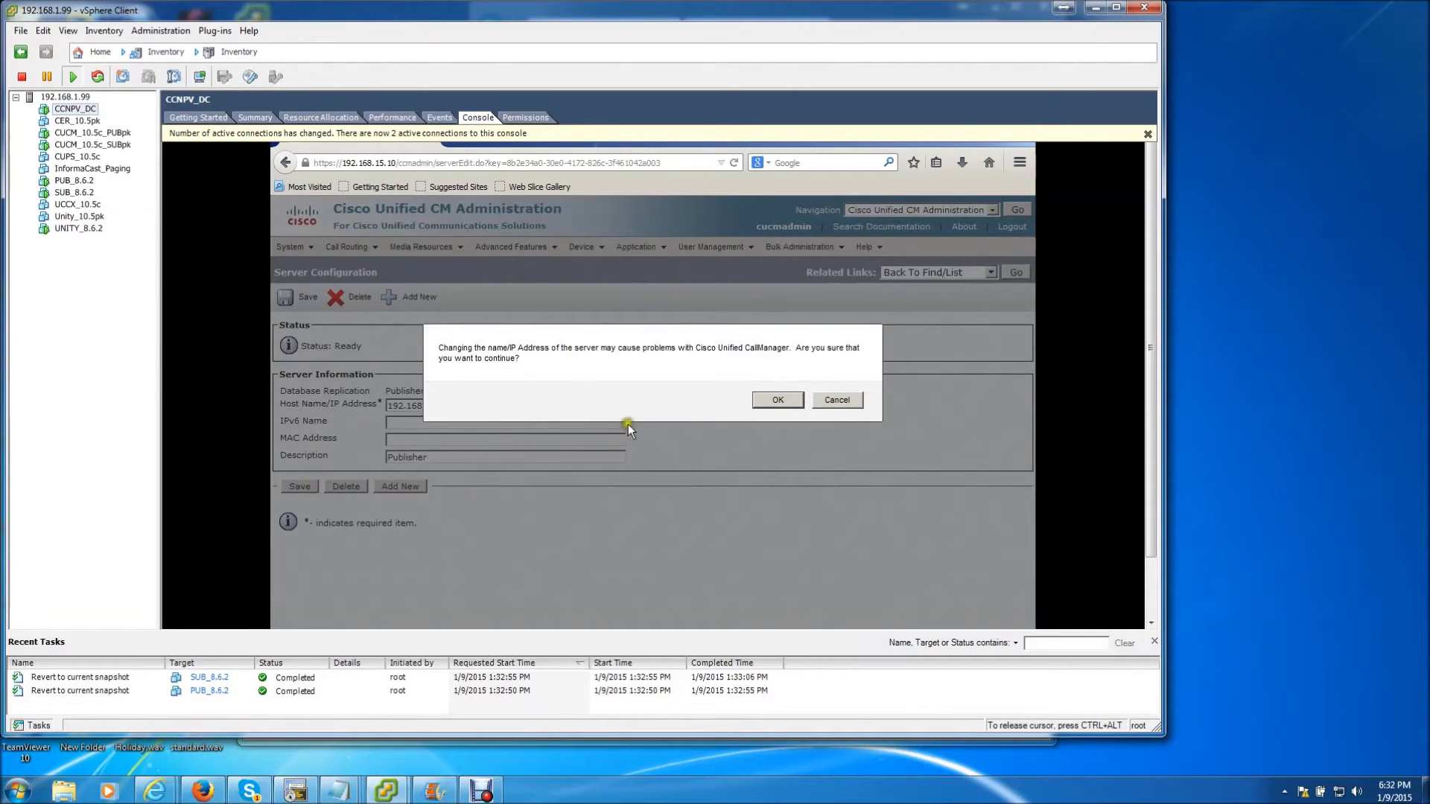
{"action": "left_click", "coordinate": [775, 400]}
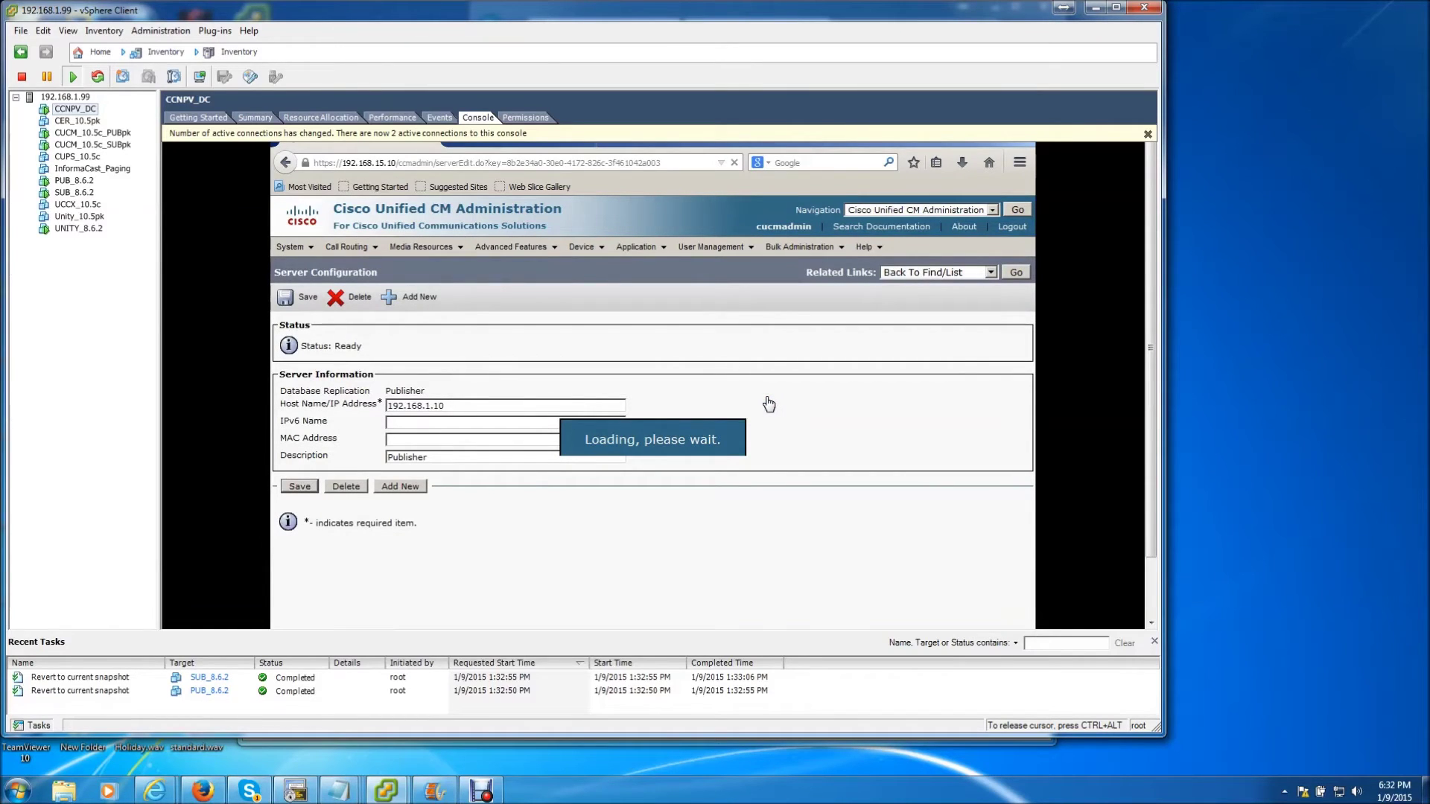
{"action": "left_click", "coordinate": [767, 403]}
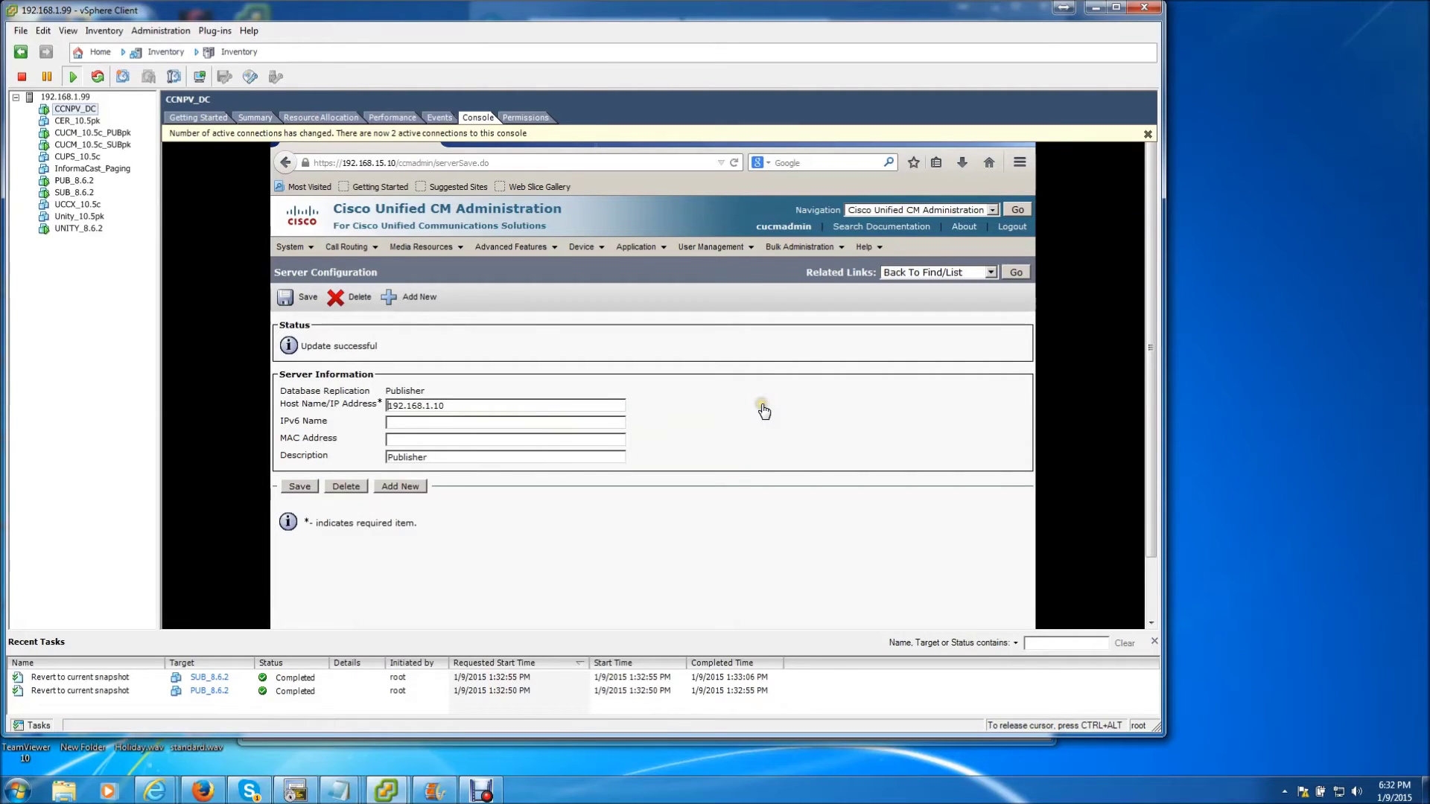
{"action": "key", "text": "ctrl+alt"}
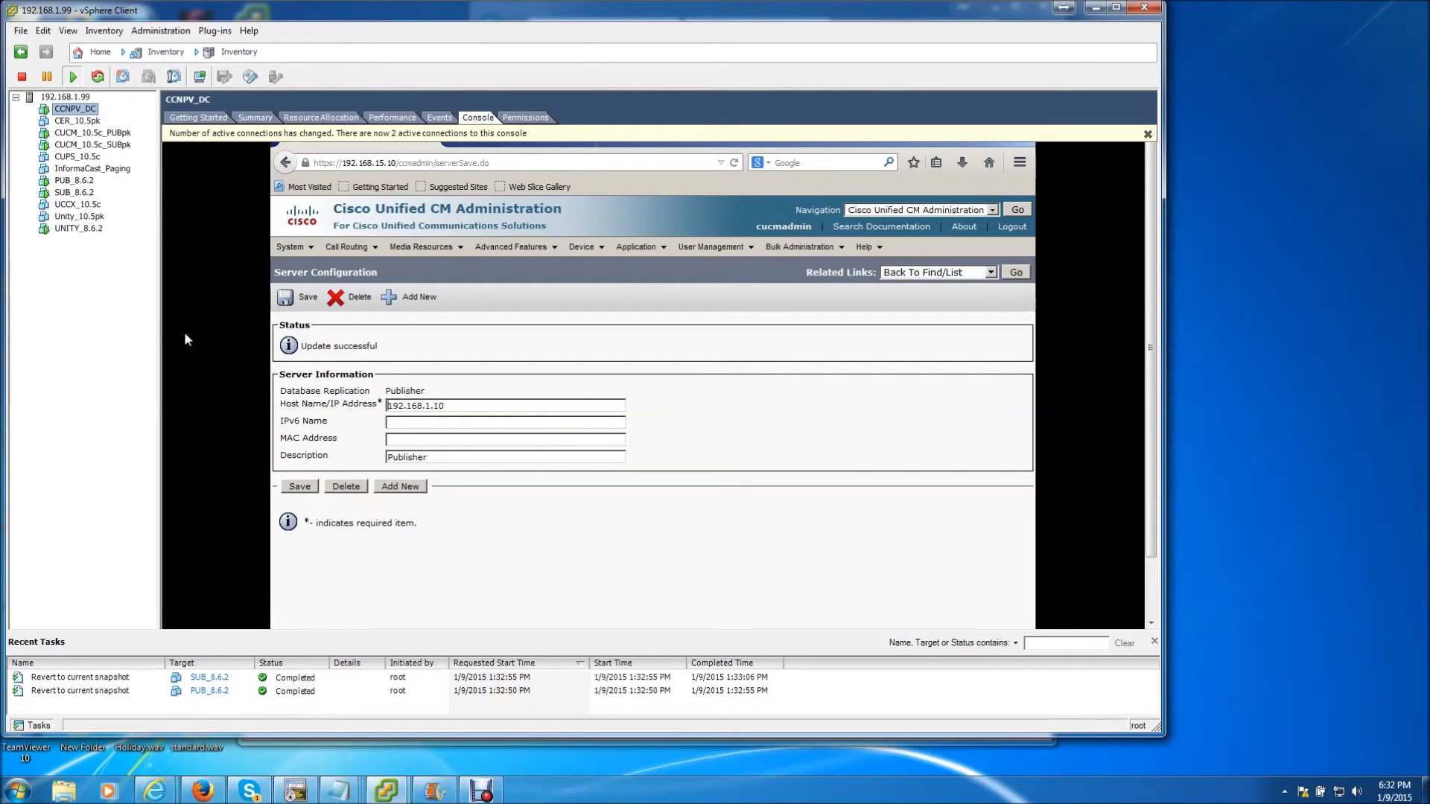
{"action": "left_click", "coordinate": [72, 193]}
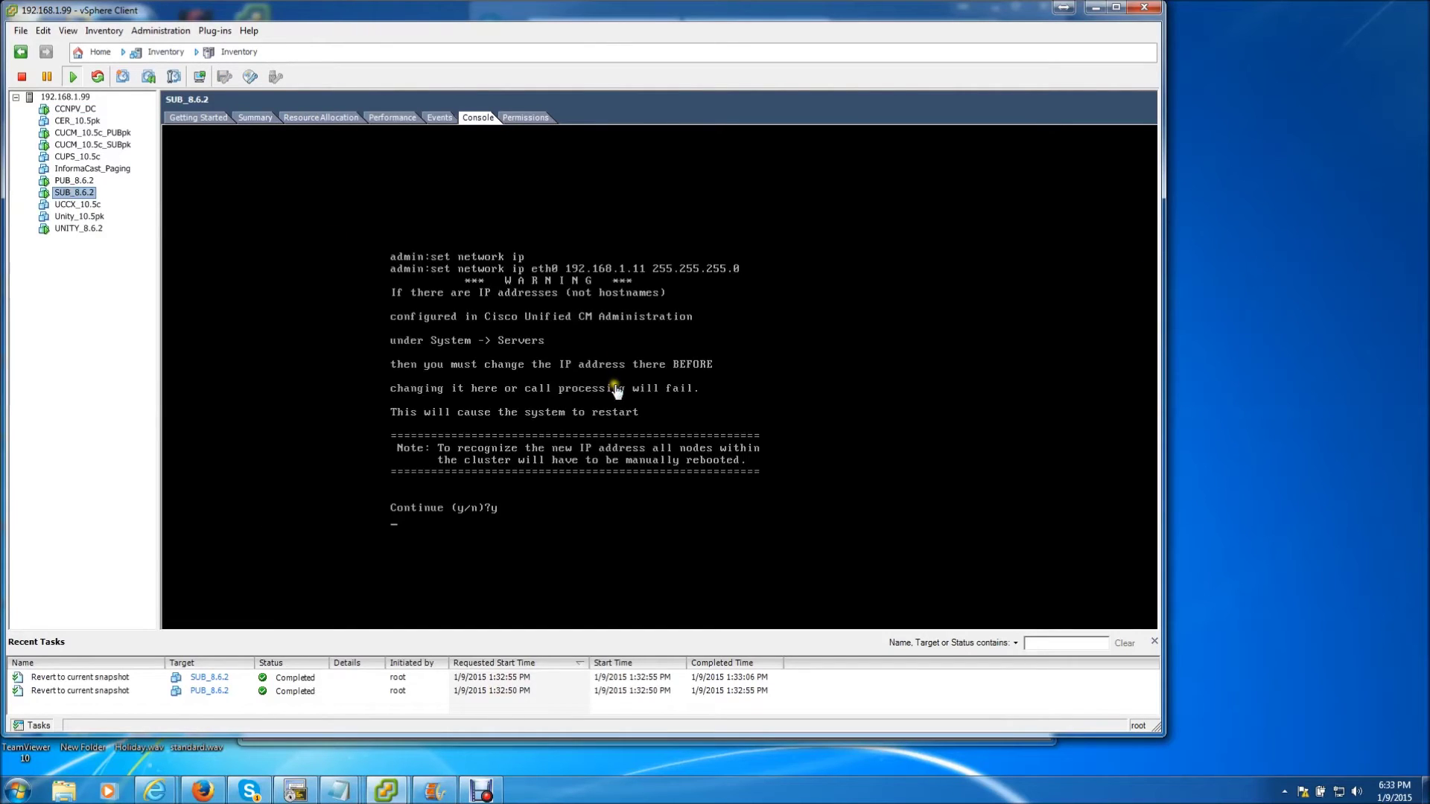
Focus SUB_8.6.2's console while it reboots on 192.168.1.11 and logs in as admin
{"action": "left_click", "coordinate": [538, 494]}
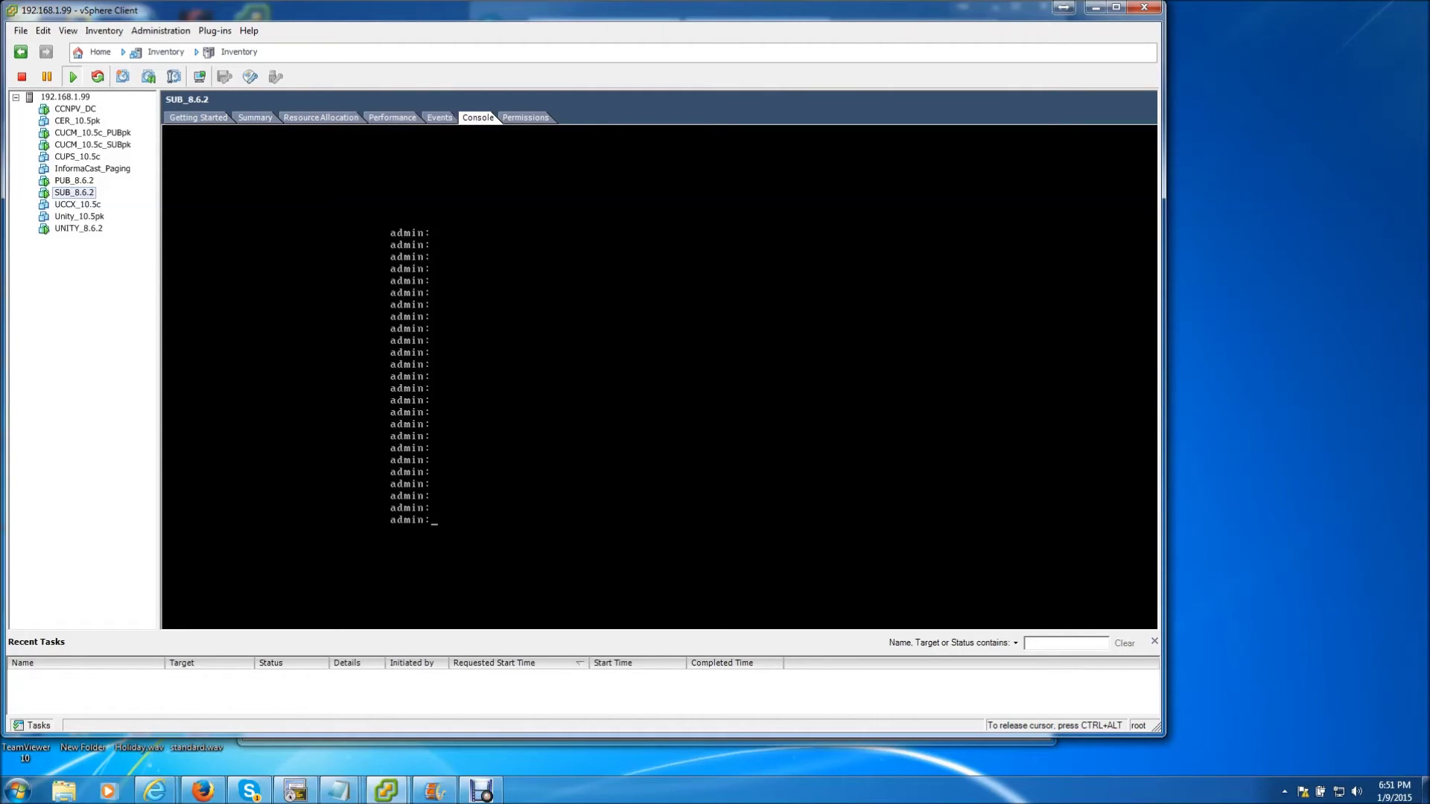
Run 'set network cluster publisher ip 192.168.1.10' on the subscriber's console
{"action": "type", "text": "set network cluster publisher"}
{"action": "type", "text": "ip"}
{"action": "key", "text": "Tab"}
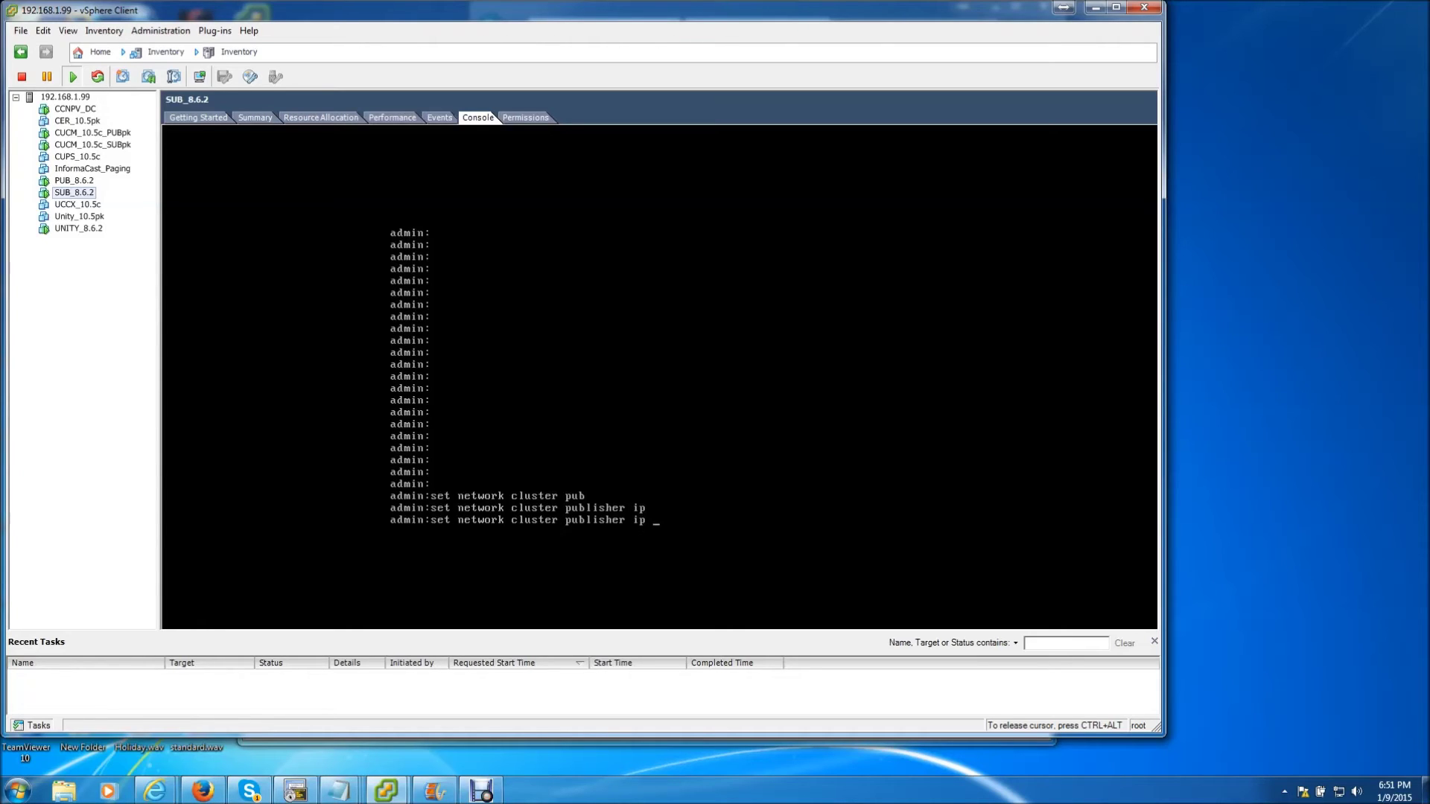
{"action": "type", "text": "192.167"}
{"action": "key", "text": "BackSpace"}
{"action": "key", "text": "BackSpace"}
{"action": "type", "text": "8.1.10"}
{"action": "key", "text": "Return"}
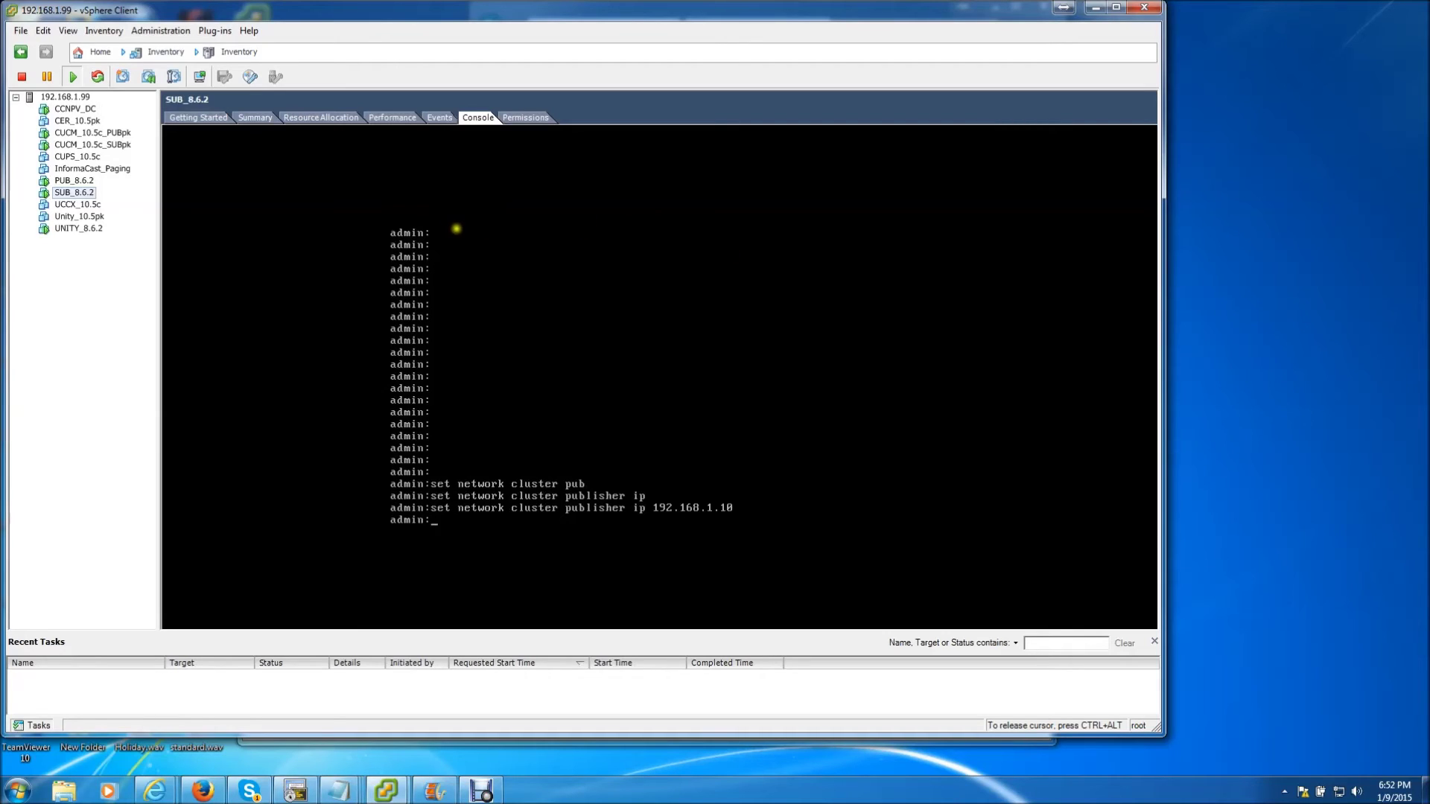
{"action": "key", "text": "ctrl+alt"}
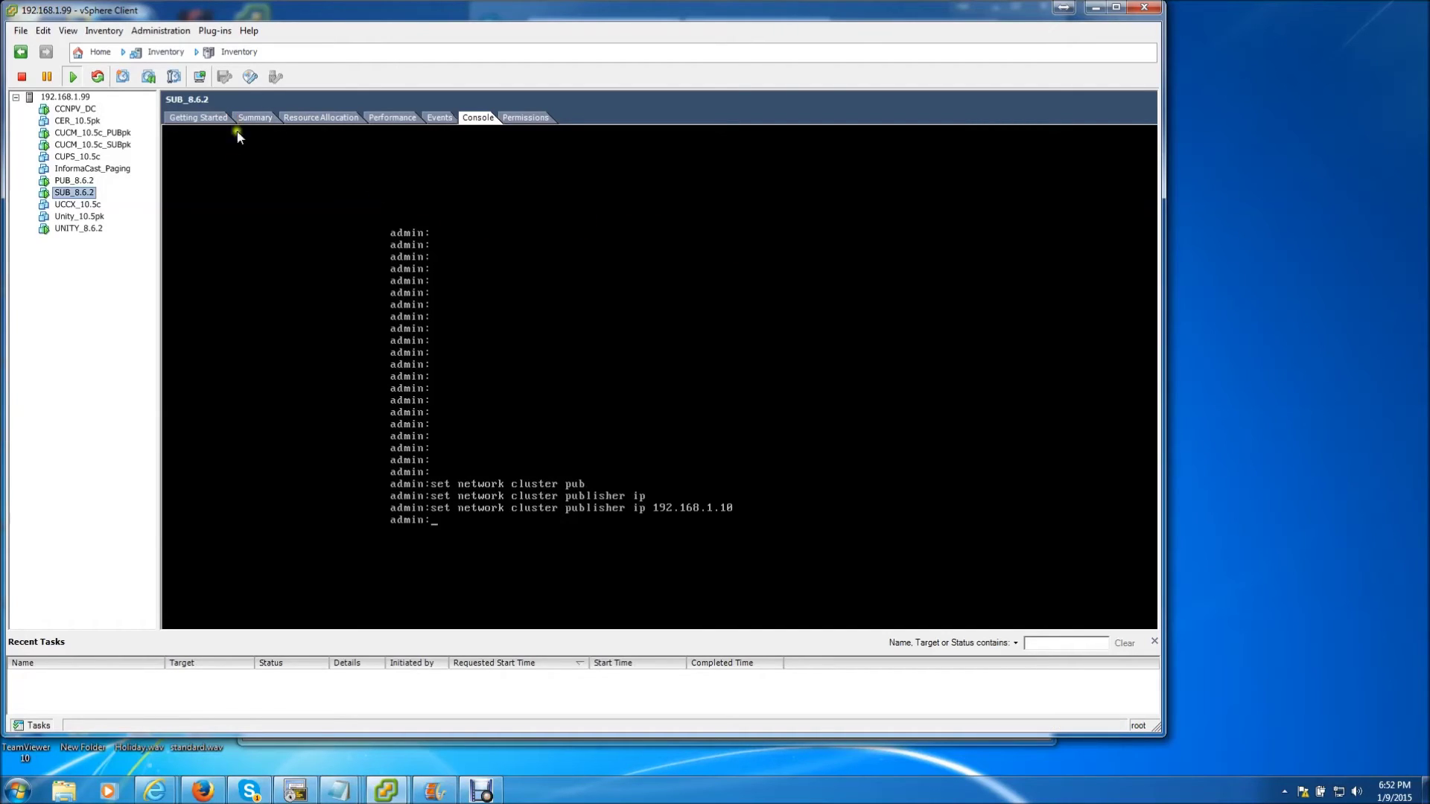
{"action": "left_click", "coordinate": [74, 180]}
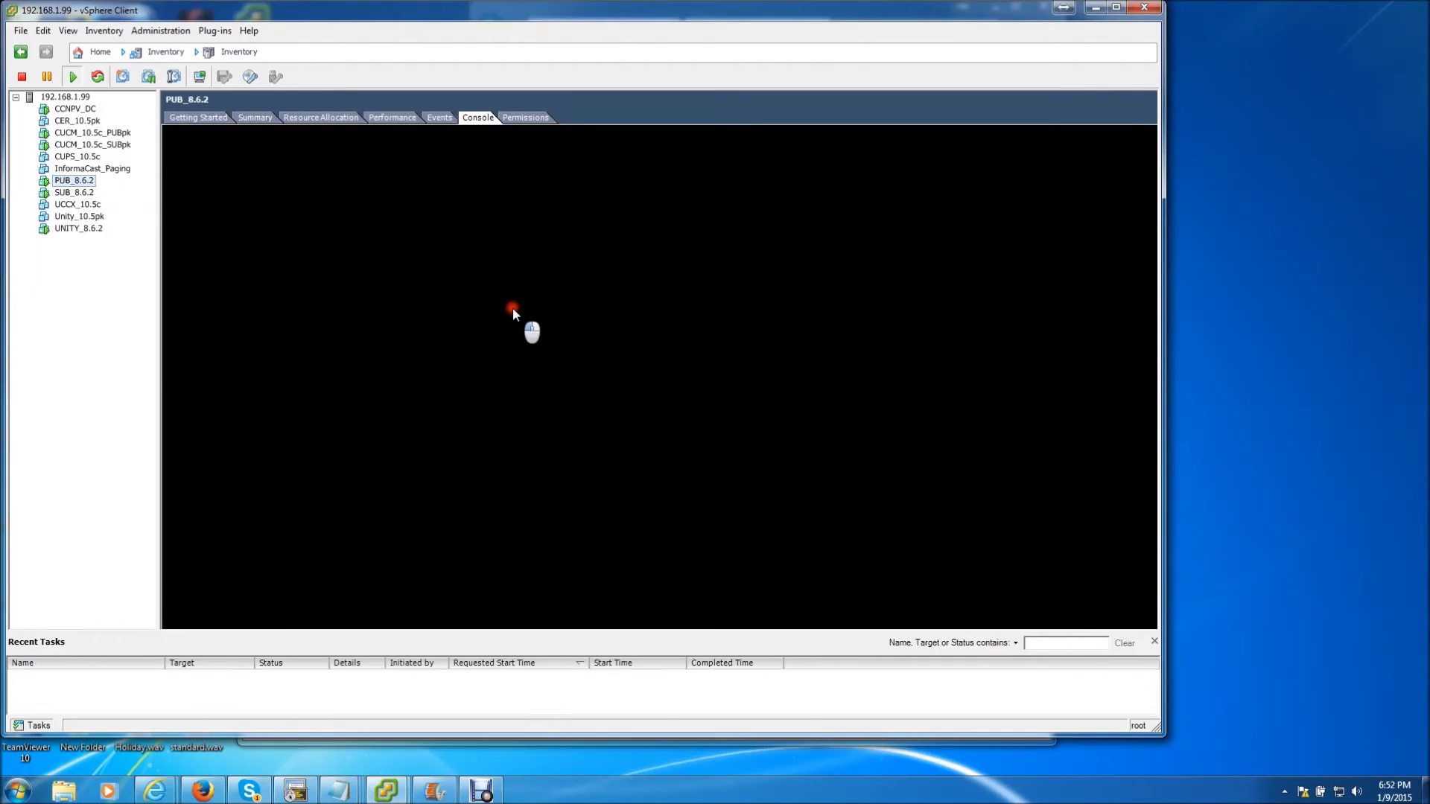
Run 'set network gateway 192.168.1.1' on PUB_8.6.2 and answer y to both the license and connectivity warnings
{"action": "left_click", "coordinate": [534, 359]}
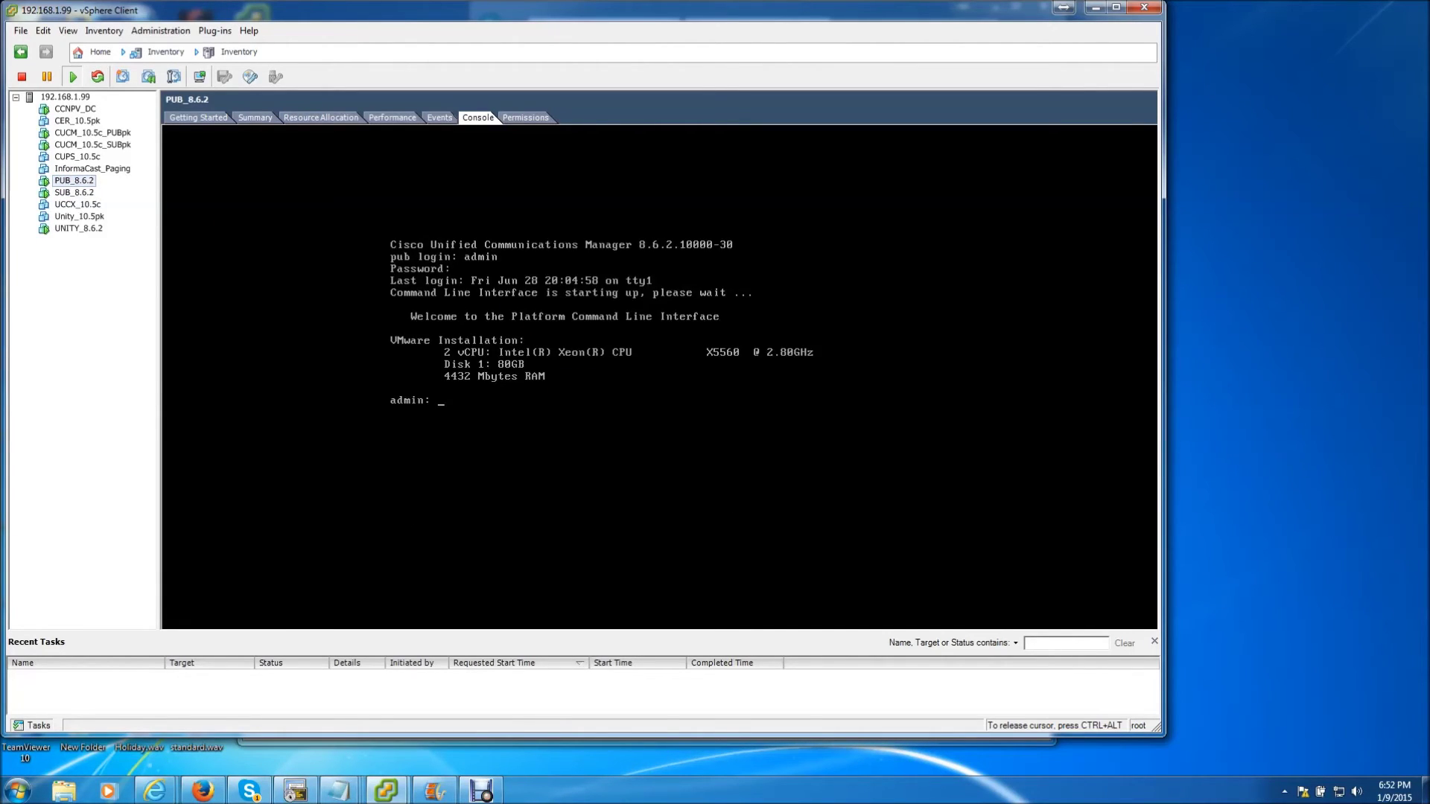
{"action": "key", "text": "BackSpace"}
{"action": "type", "text": "set network gate"}
{"action": "key", "text": "Tab"}
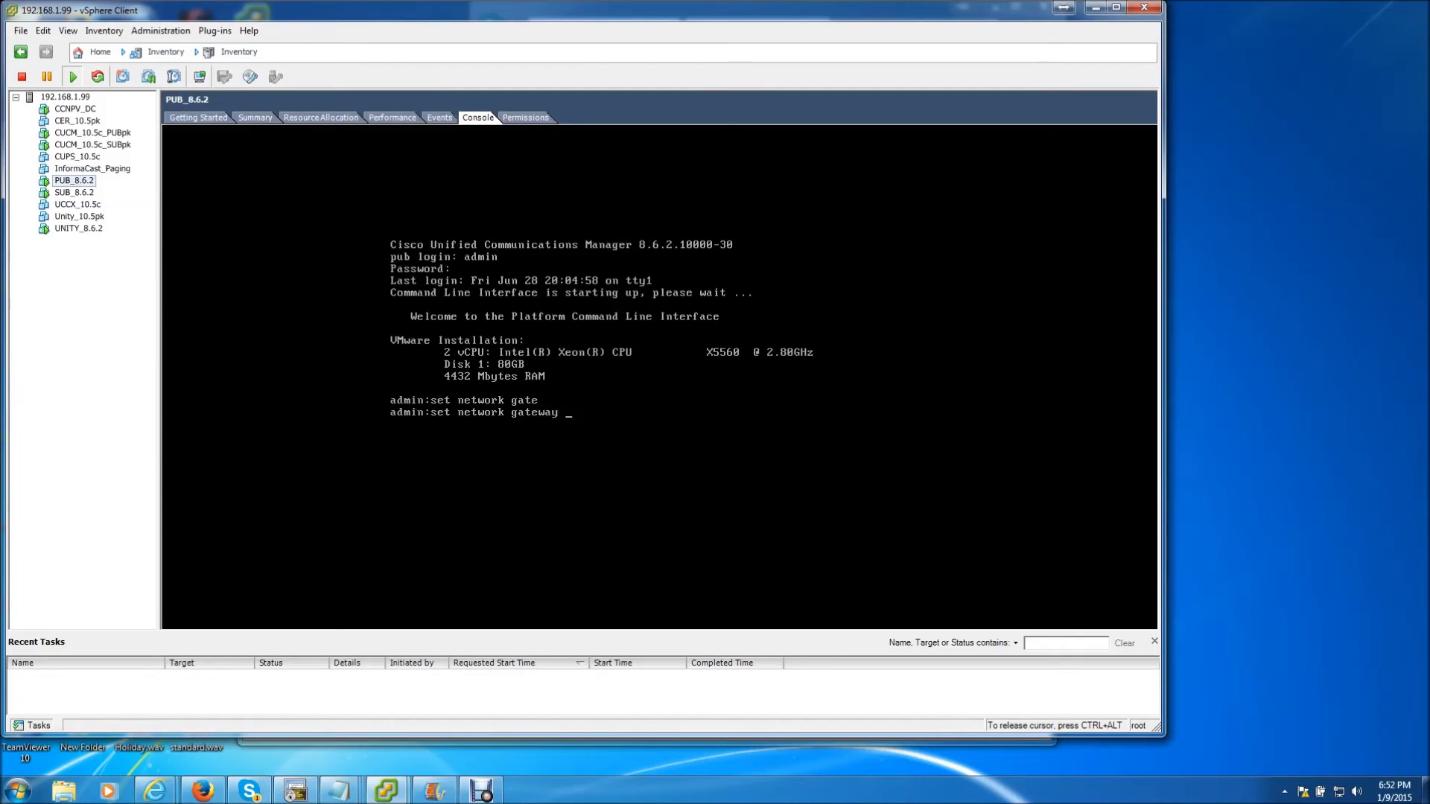
{"action": "type", "text": "192.168.1.1"}
{"action": "key", "text": "Return"}
{"action": "type", "text": "y"}
{"action": "key", "text": "Return"}
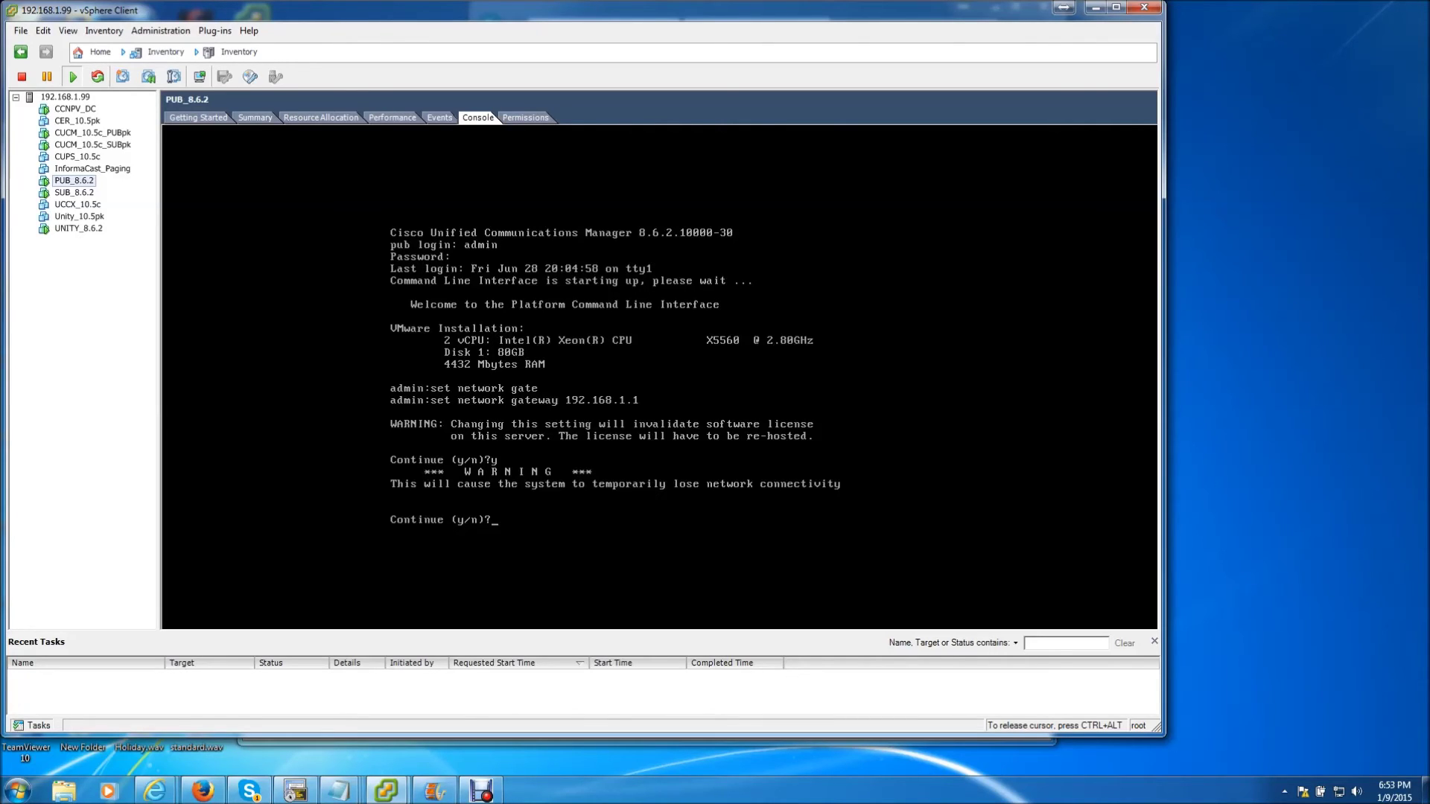
{"action": "type", "text": "y"}
{"action": "key", "text": "Return"}
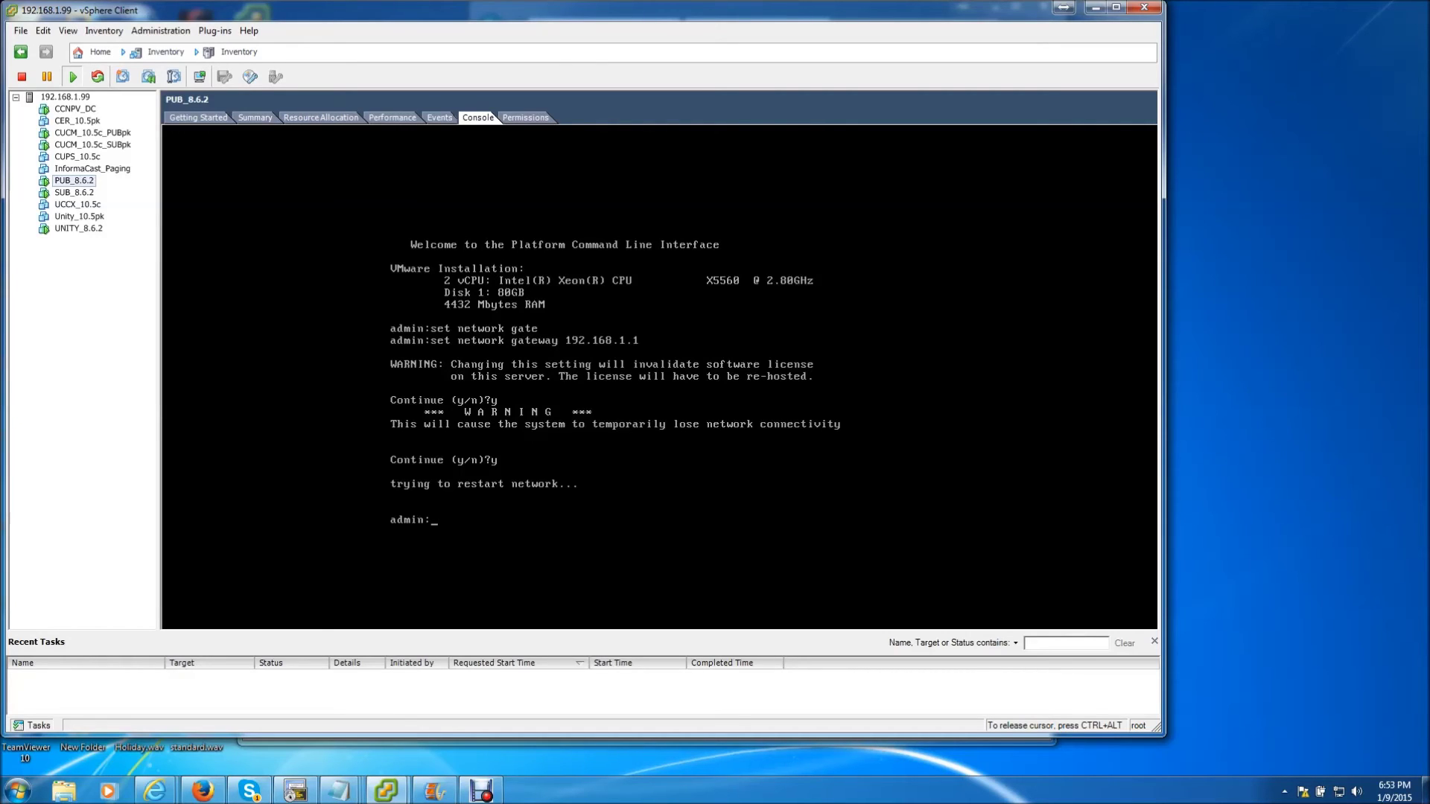
Run 'set network ip eth0 192.168.1.10 255.255.255.0' on PUB_8.6.2 and accept the license and restart warnings
{"action": "type", "text": "set network ip"}
{"action": "key", "text": "Tab"}
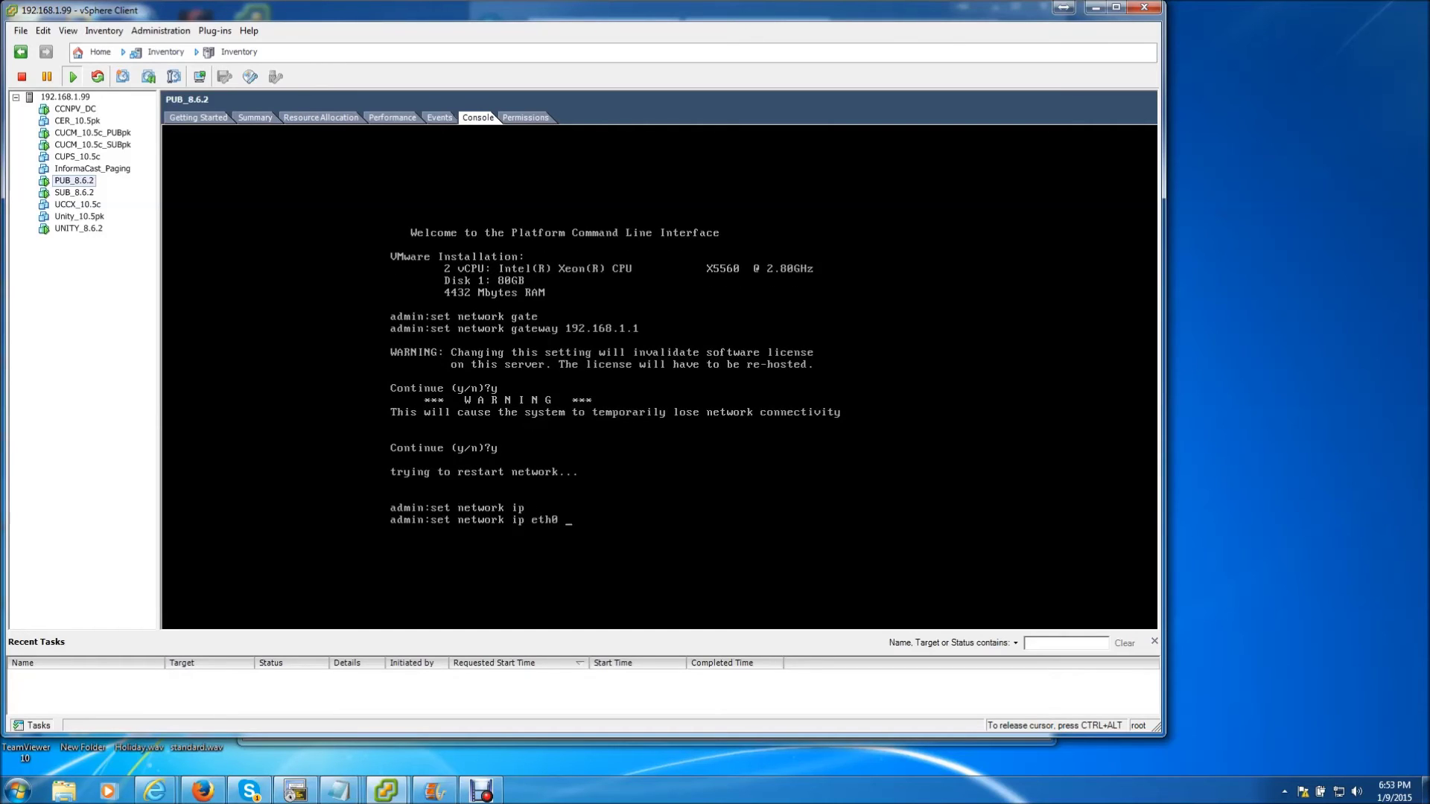
{"action": "type", "text": "192.168.1.10 255.255.255.0"}
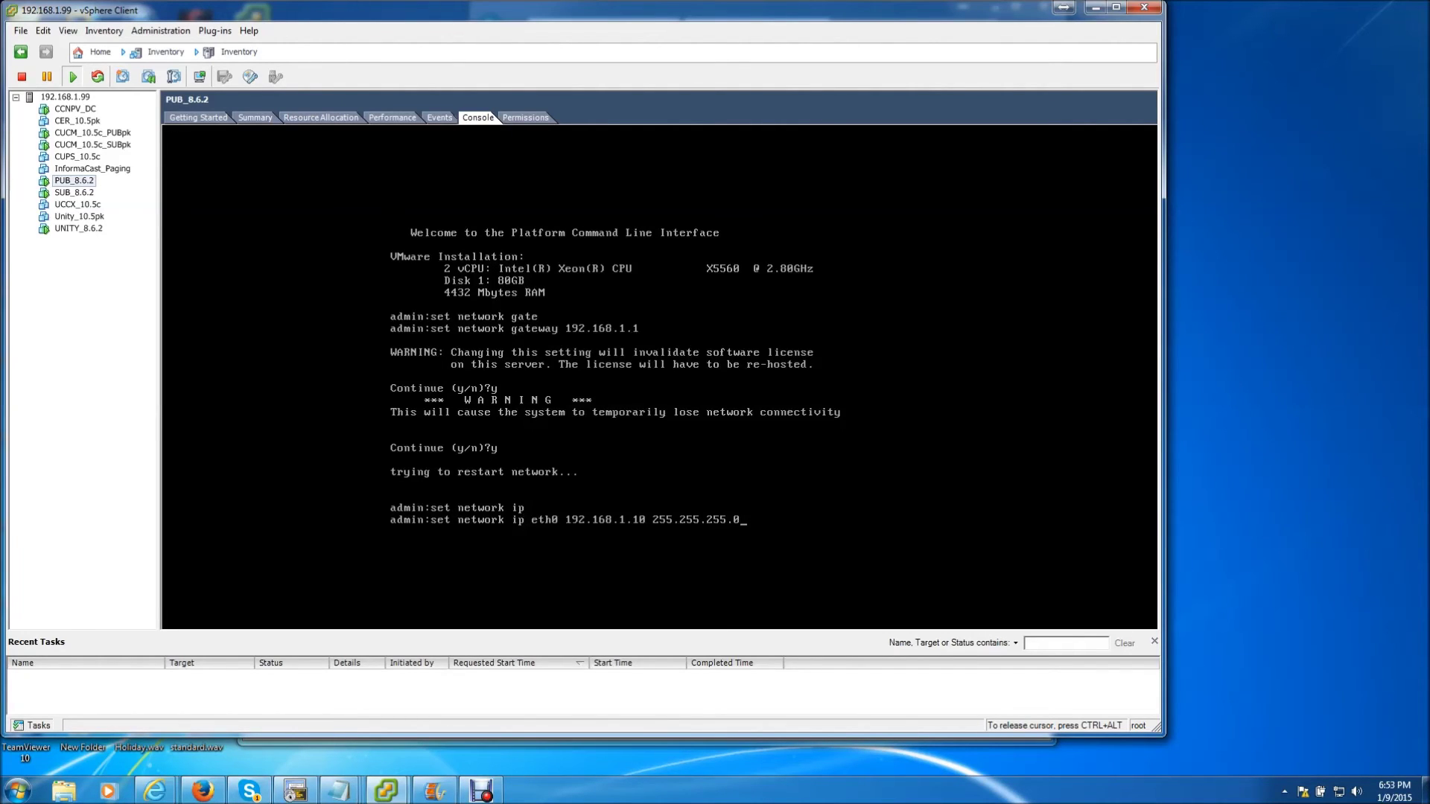
{"action": "key", "text": "Return"}
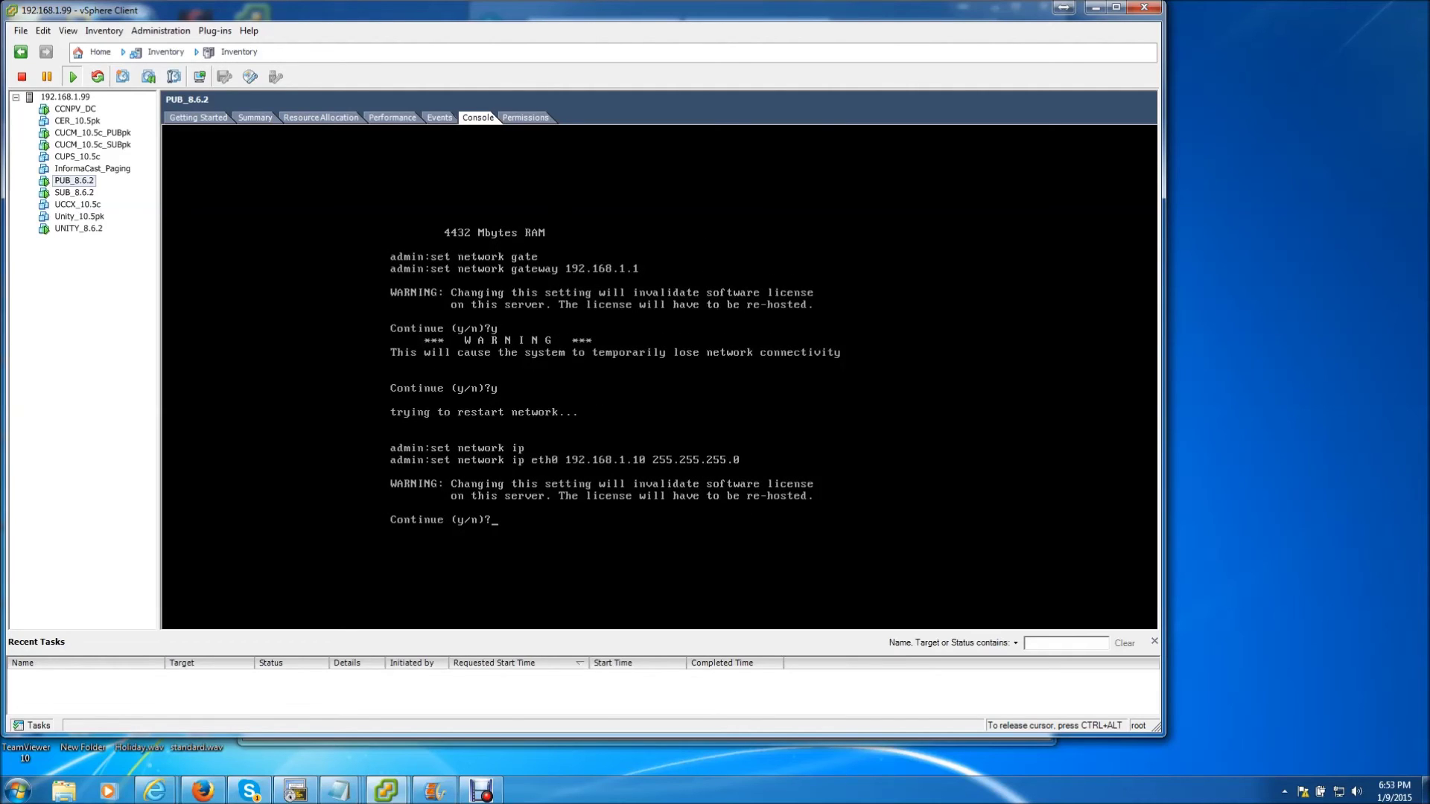
{"action": "type", "text": "y"}
{"action": "key", "text": "Return"}
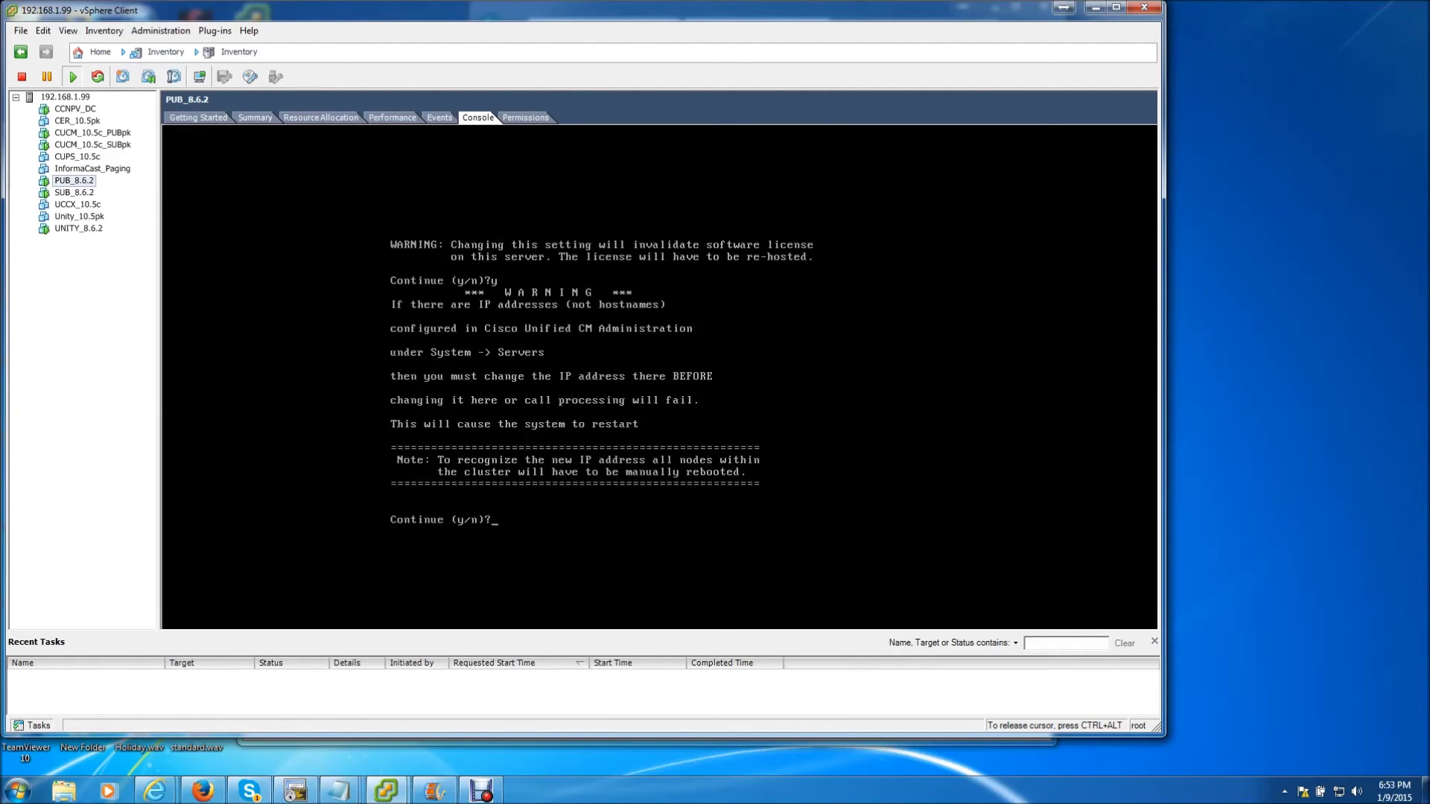
{"action": "type", "text": "y"}
{"action": "key", "text": "Return"}
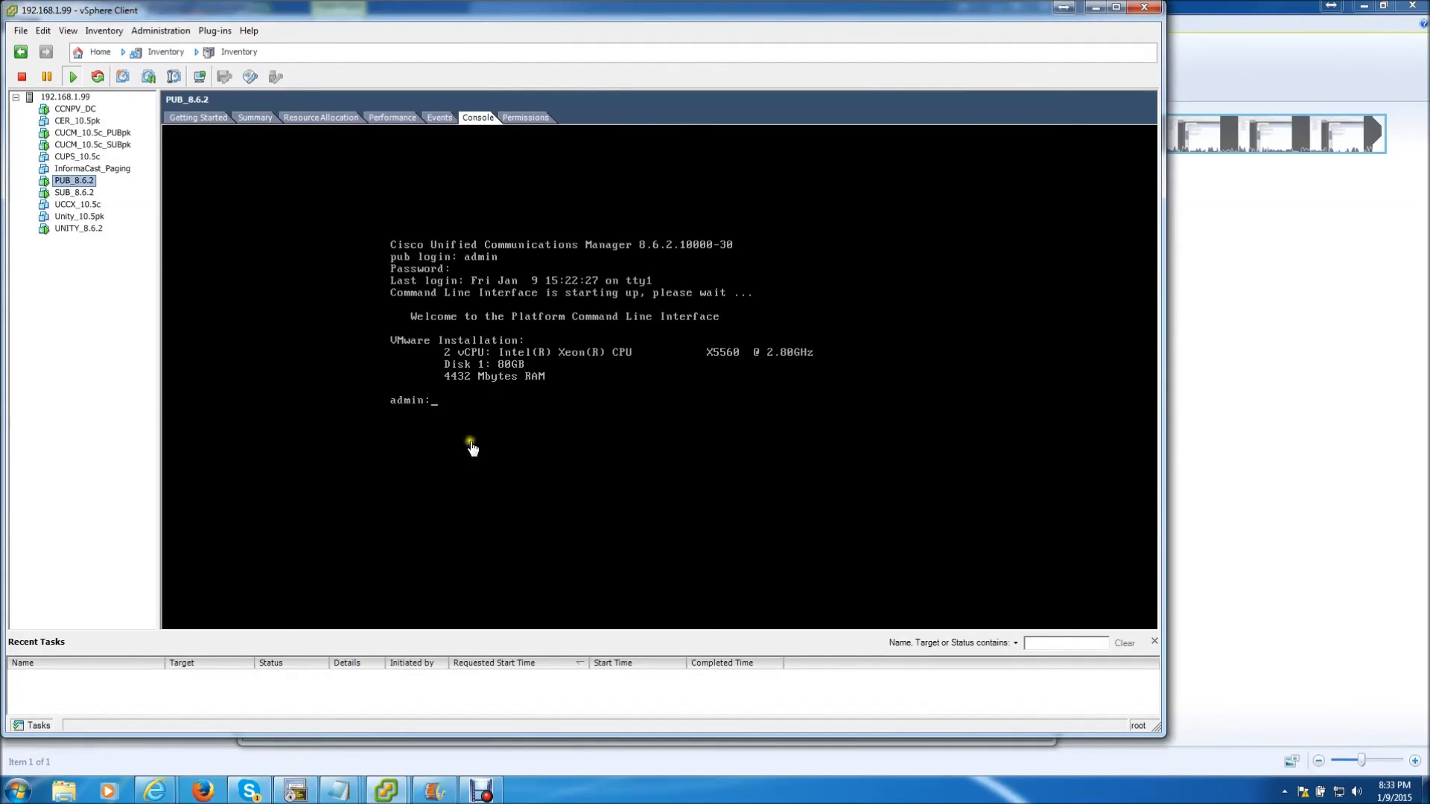
Reopen the CCNPV_DC console, go back to Server Configuration and re-save host address 192.168.1.10
{"action": "left_click", "coordinate": [75, 110]}
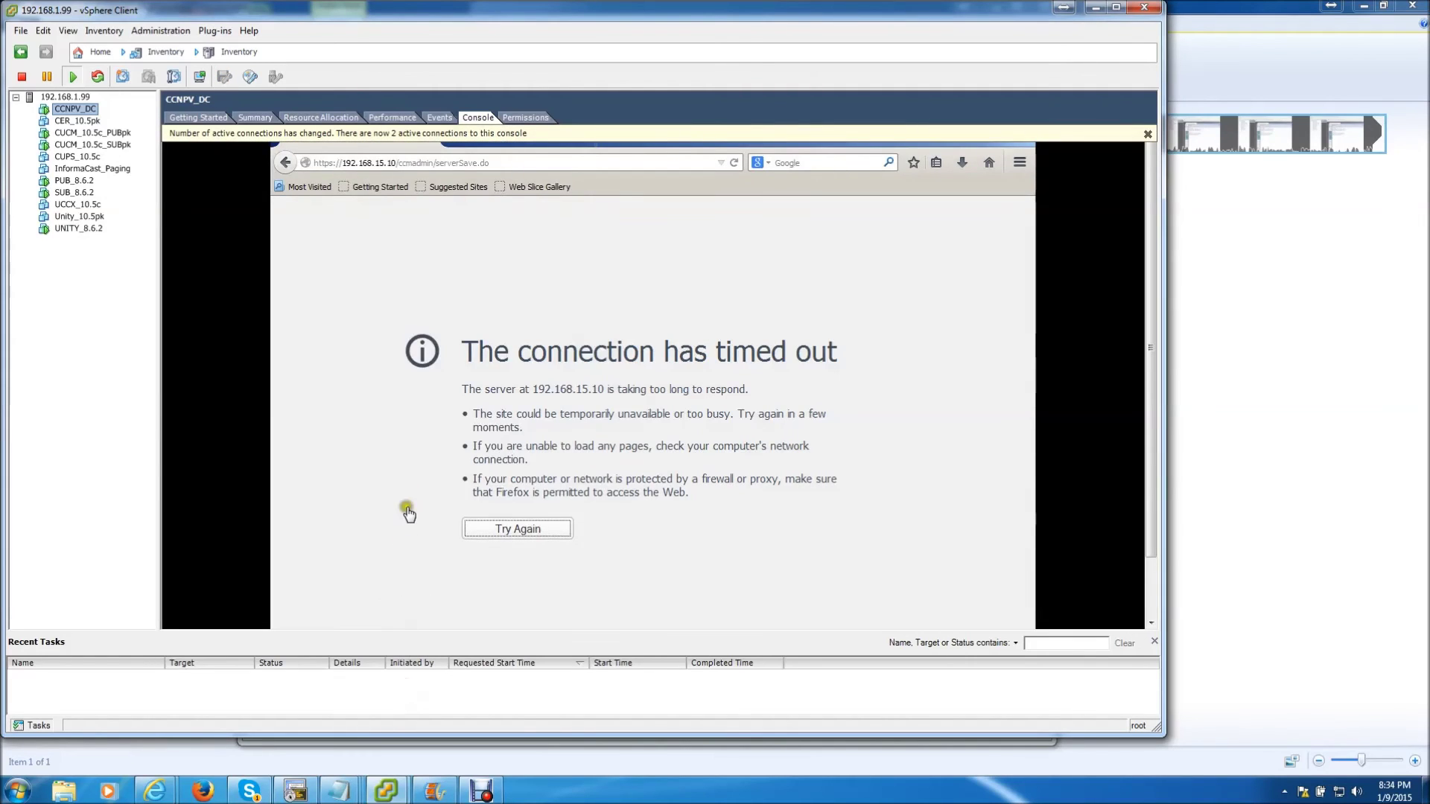
{"action": "left_click", "coordinate": [283, 167]}
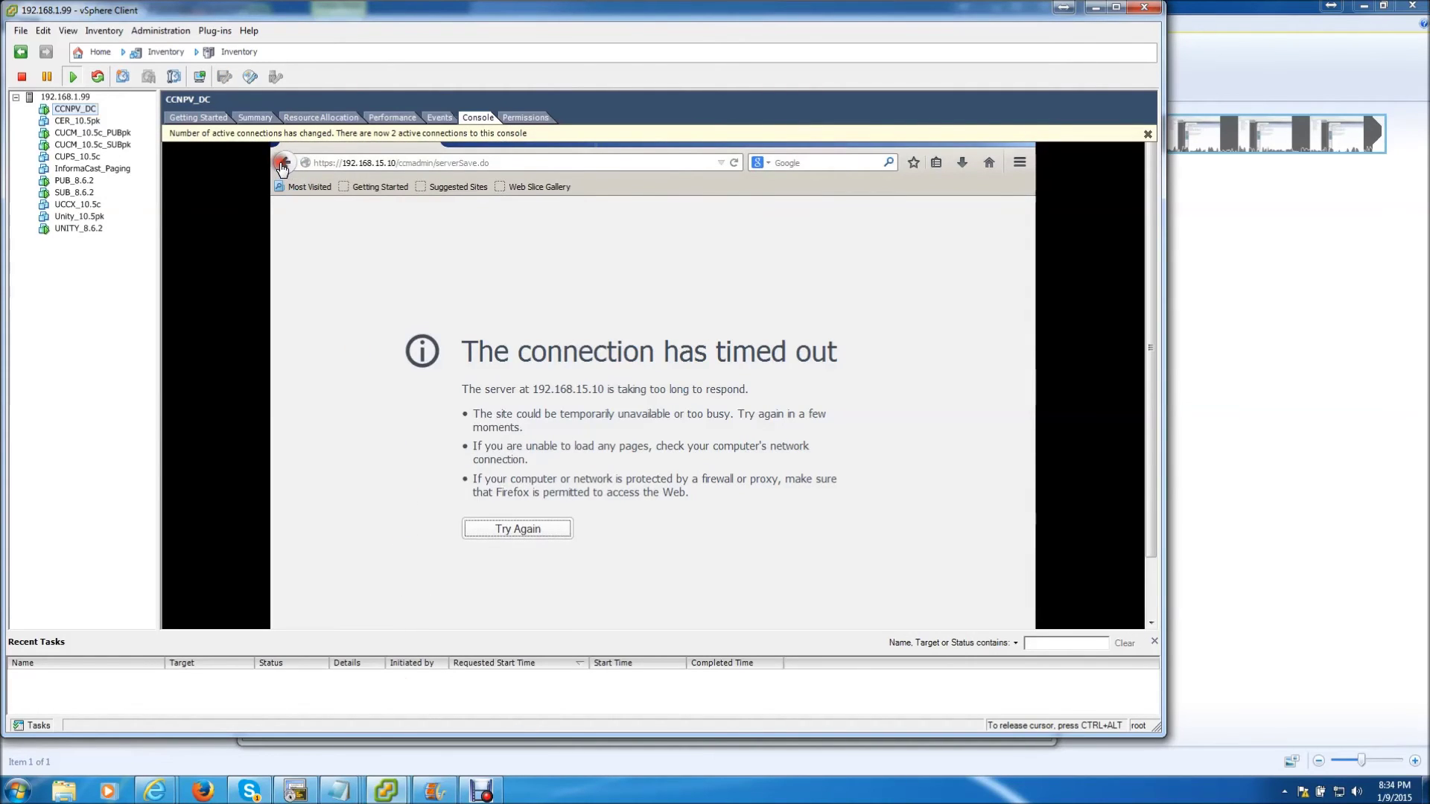
{"action": "left_click", "coordinate": [284, 164]}
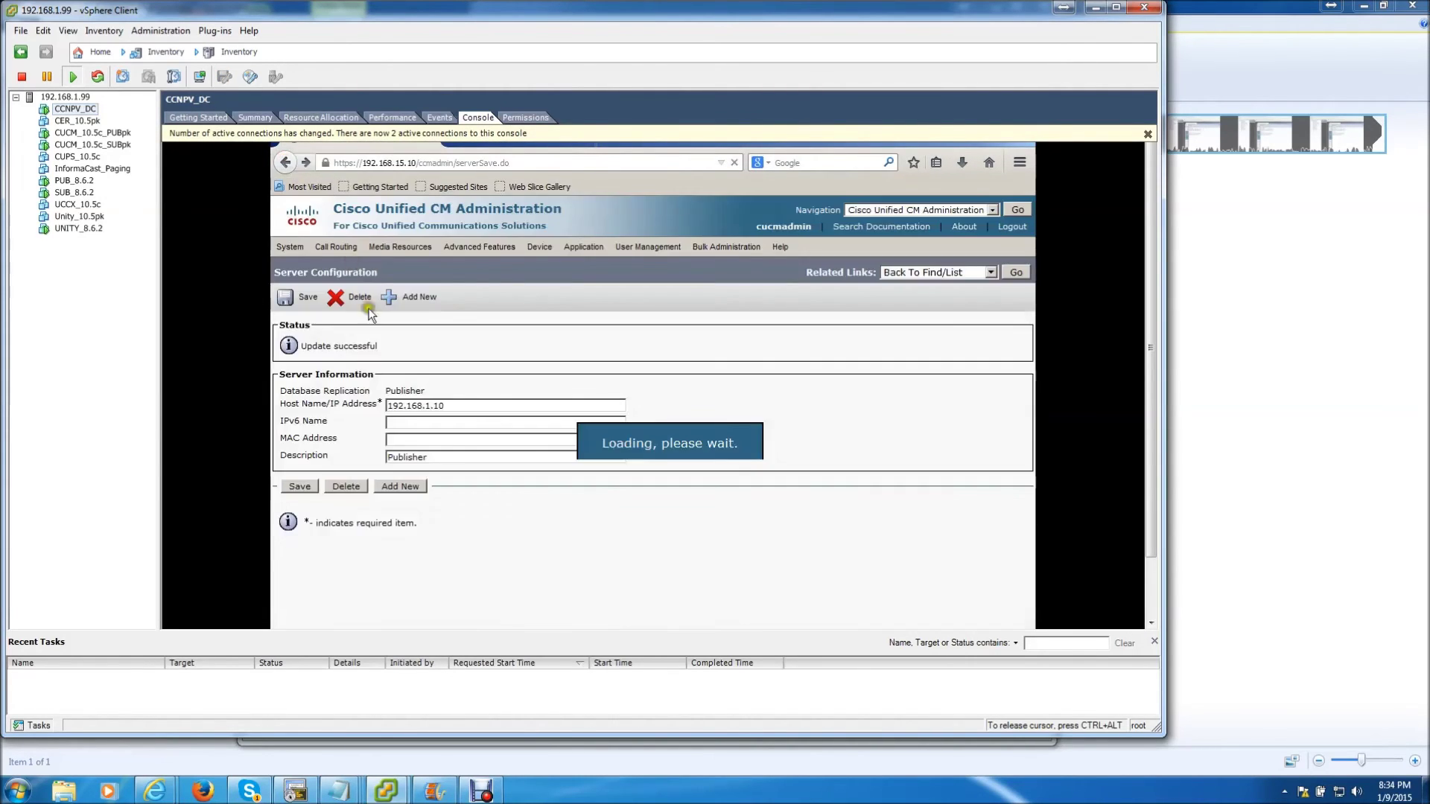
{"action": "left_click", "coordinate": [289, 302]}
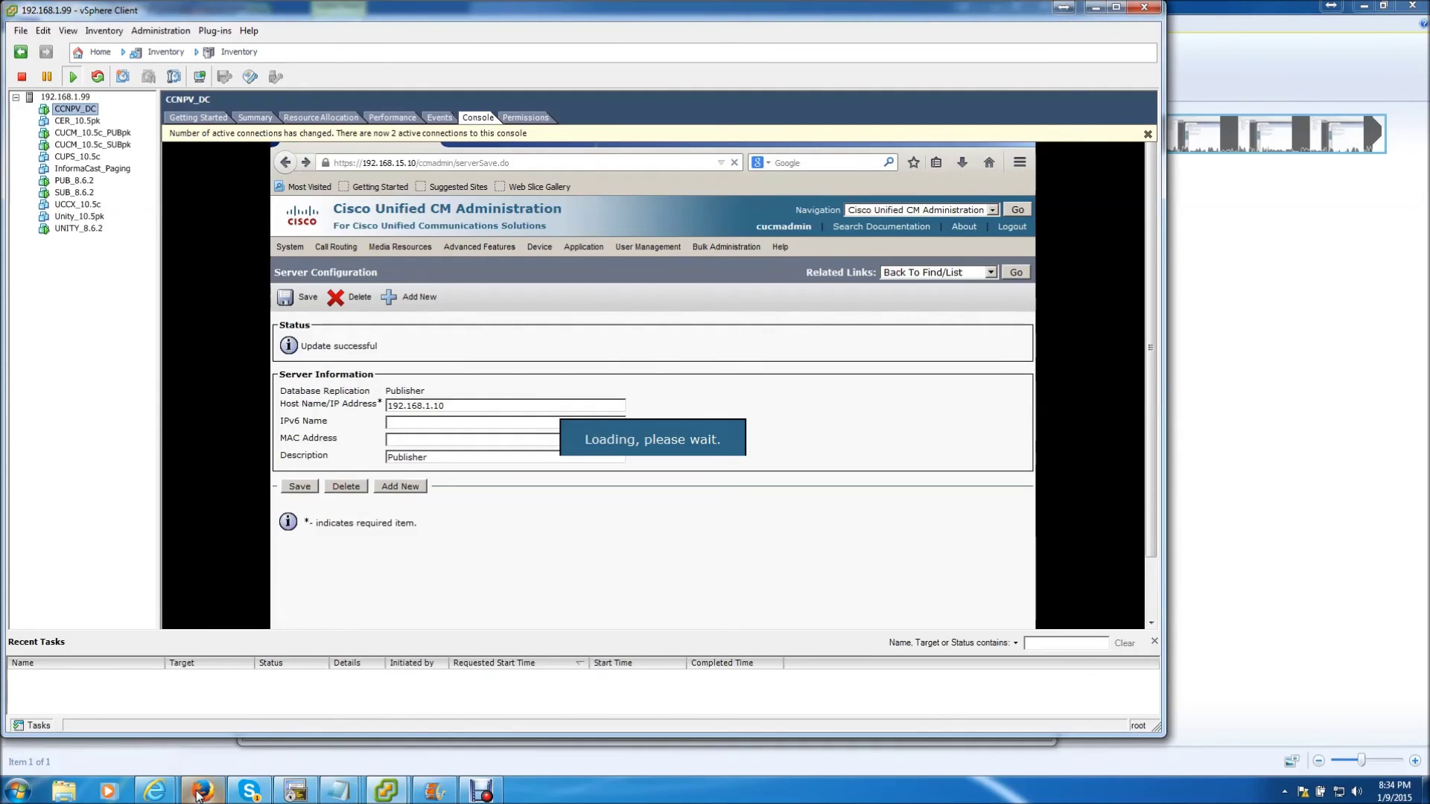
Launch Firefox and load the publisher's page at 192.168.1.10
{"action": "left_click", "coordinate": [199, 792]}
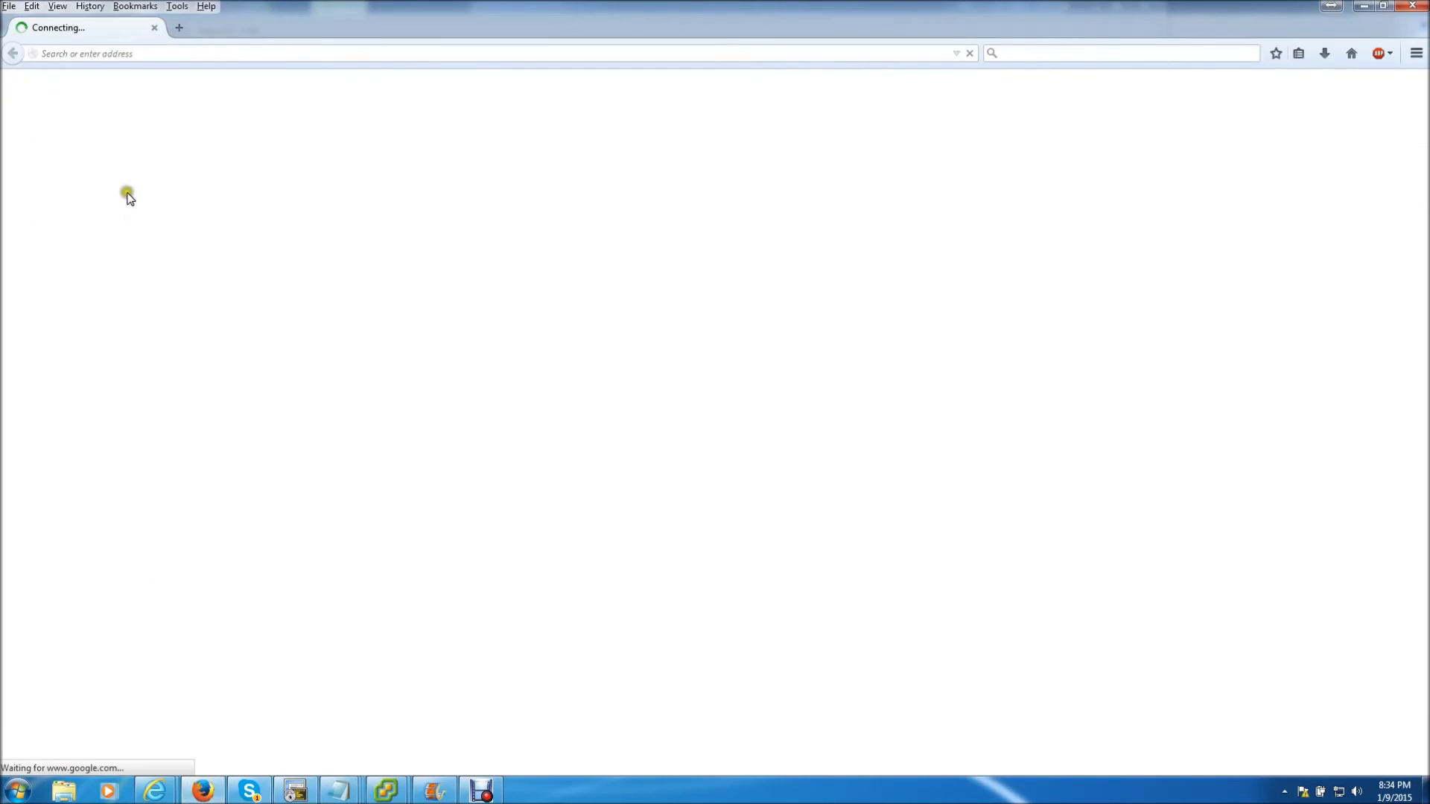
{"action": "left_click", "coordinate": [116, 55]}
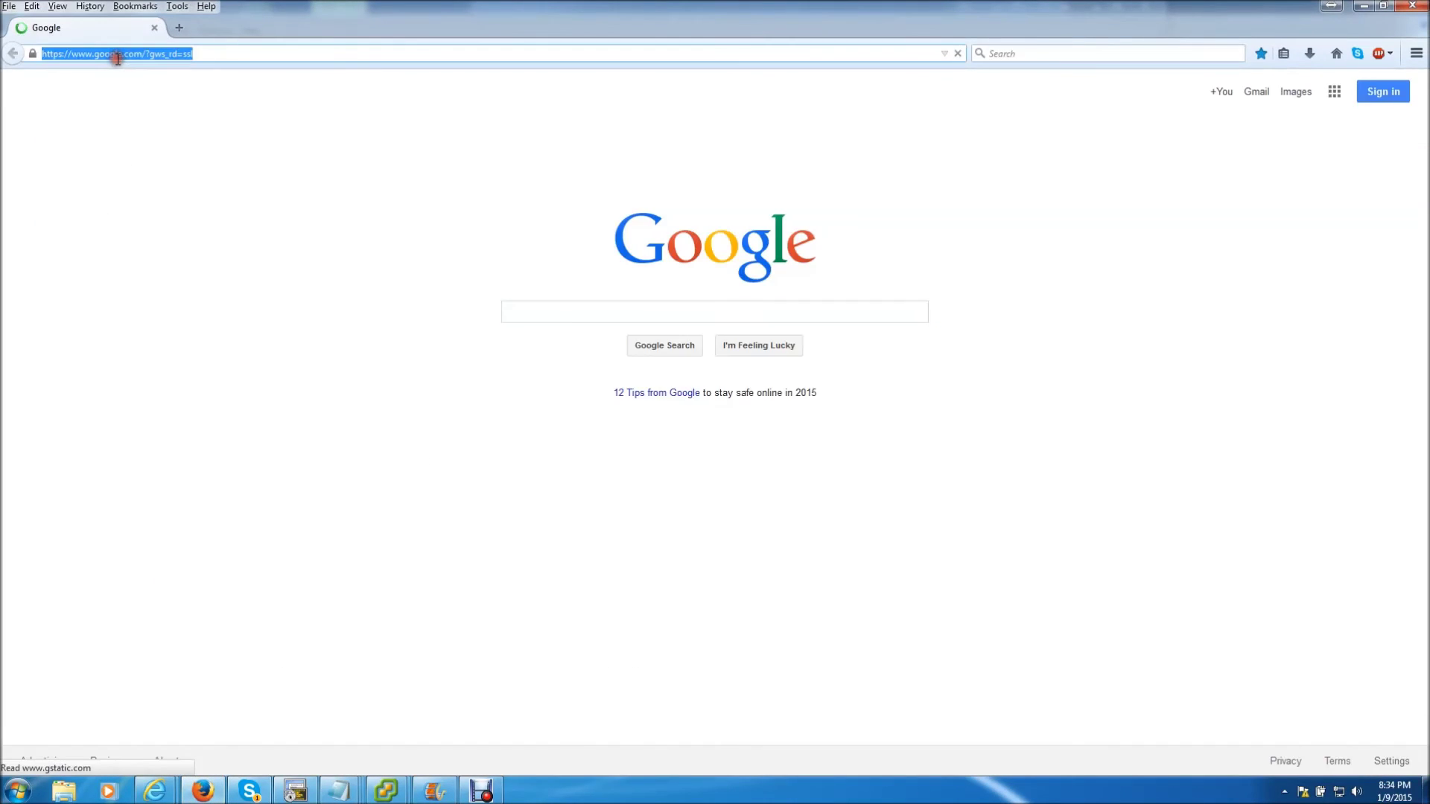
{"action": "key", "text": "BackSpace"}
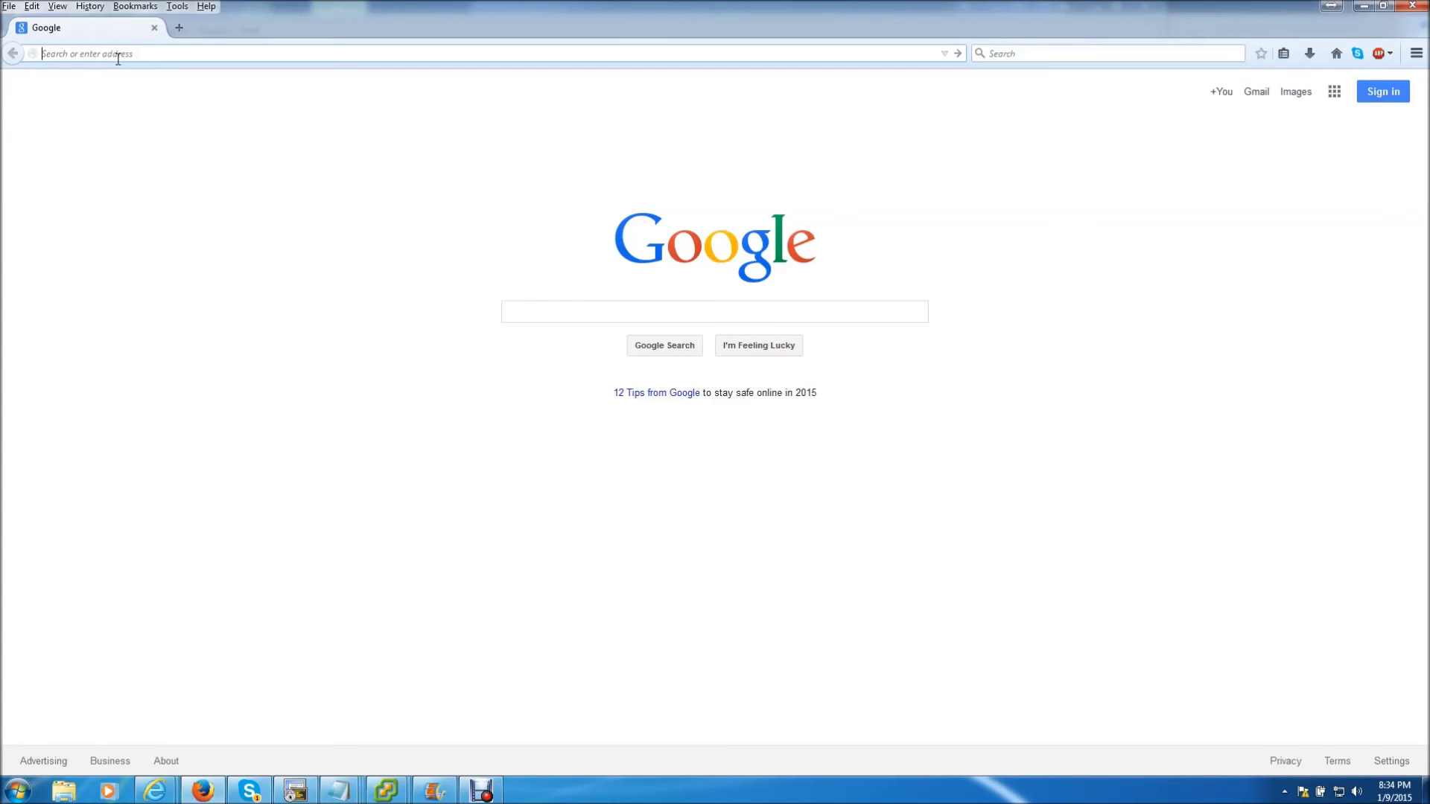
{"action": "type", "text": "192.168.1.10"}
{"action": "key", "text": "Return"}
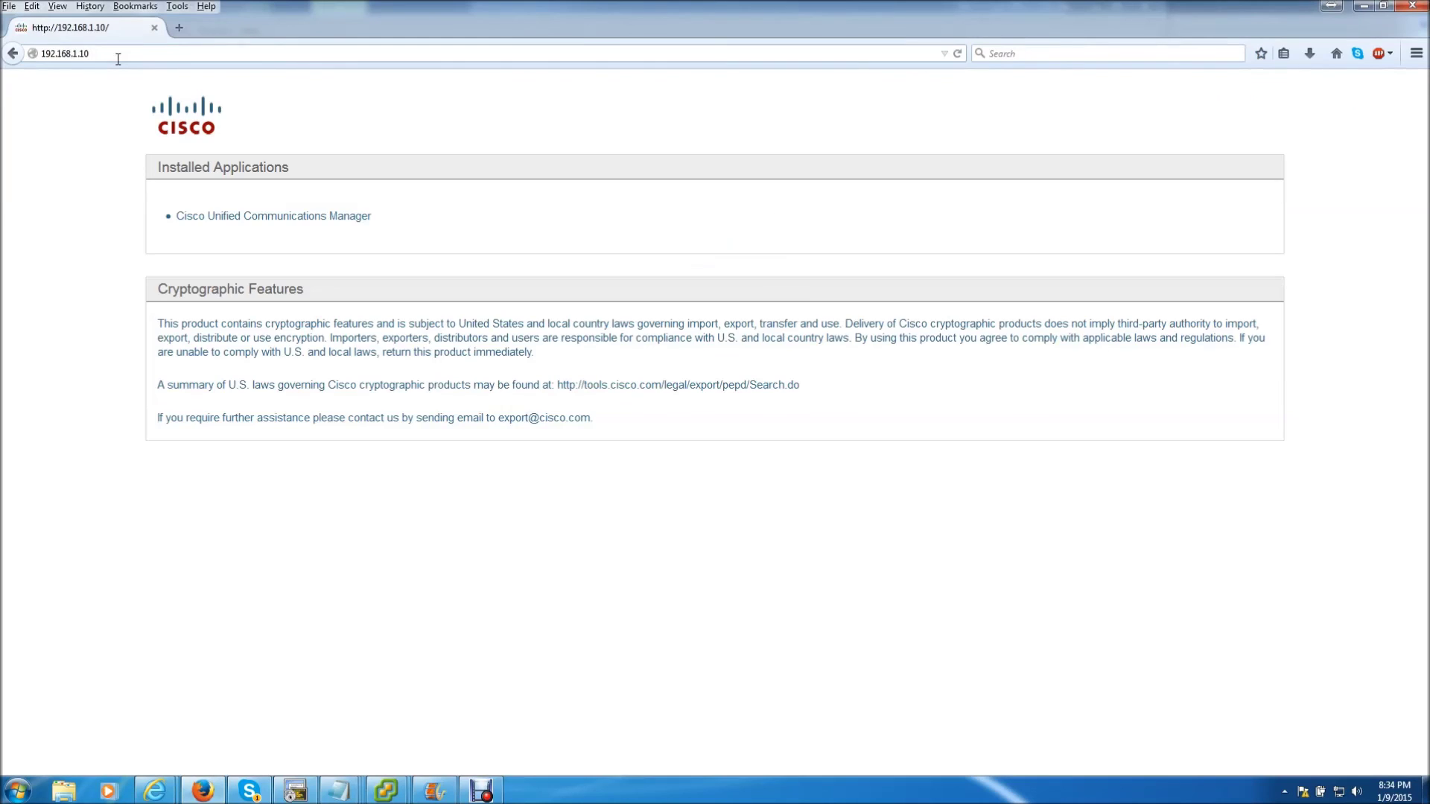
Open Cisco Unified Communications Manager and log in with the admin username and password
{"action": "left_click", "coordinate": [221, 216]}
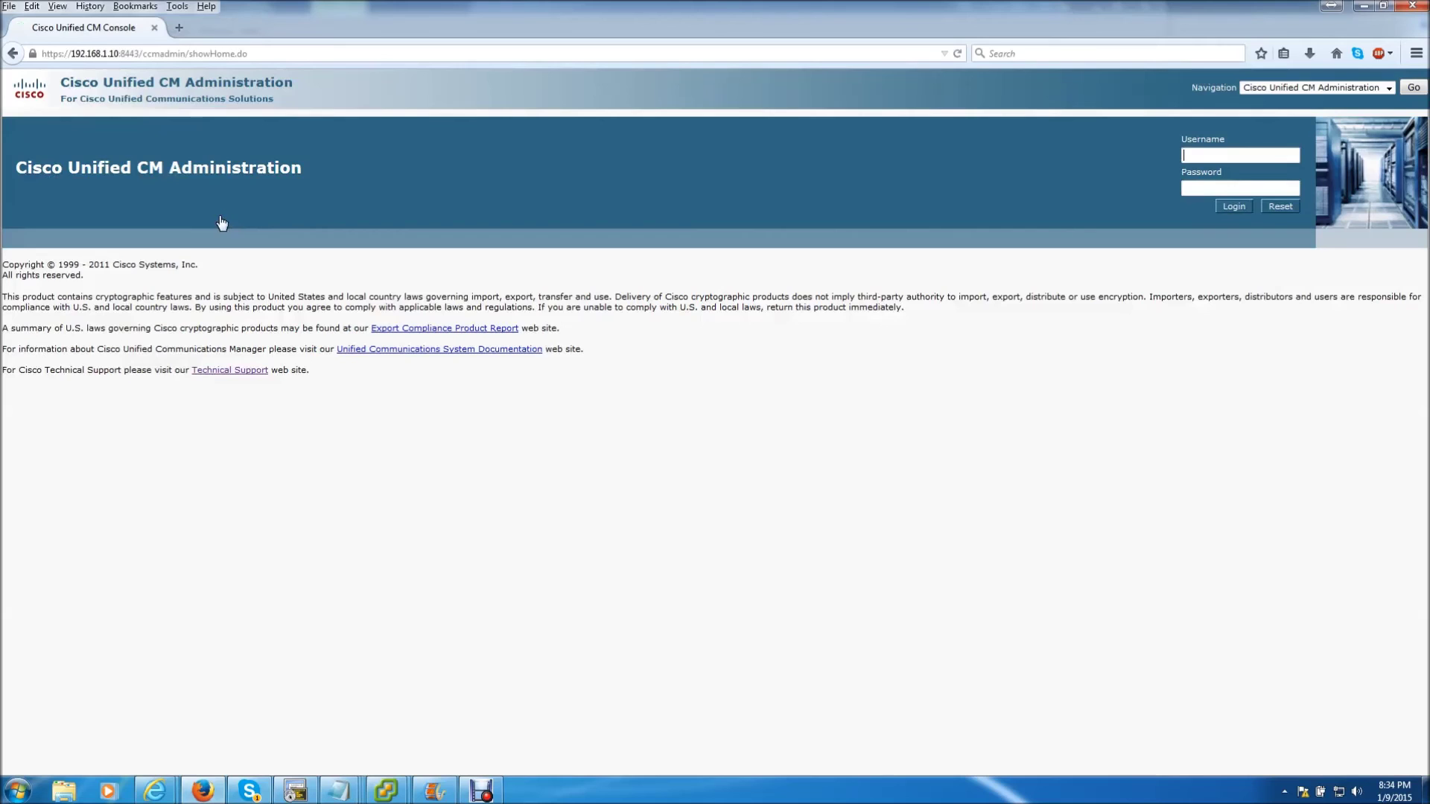
{"action": "left_click", "coordinate": [1222, 154]}
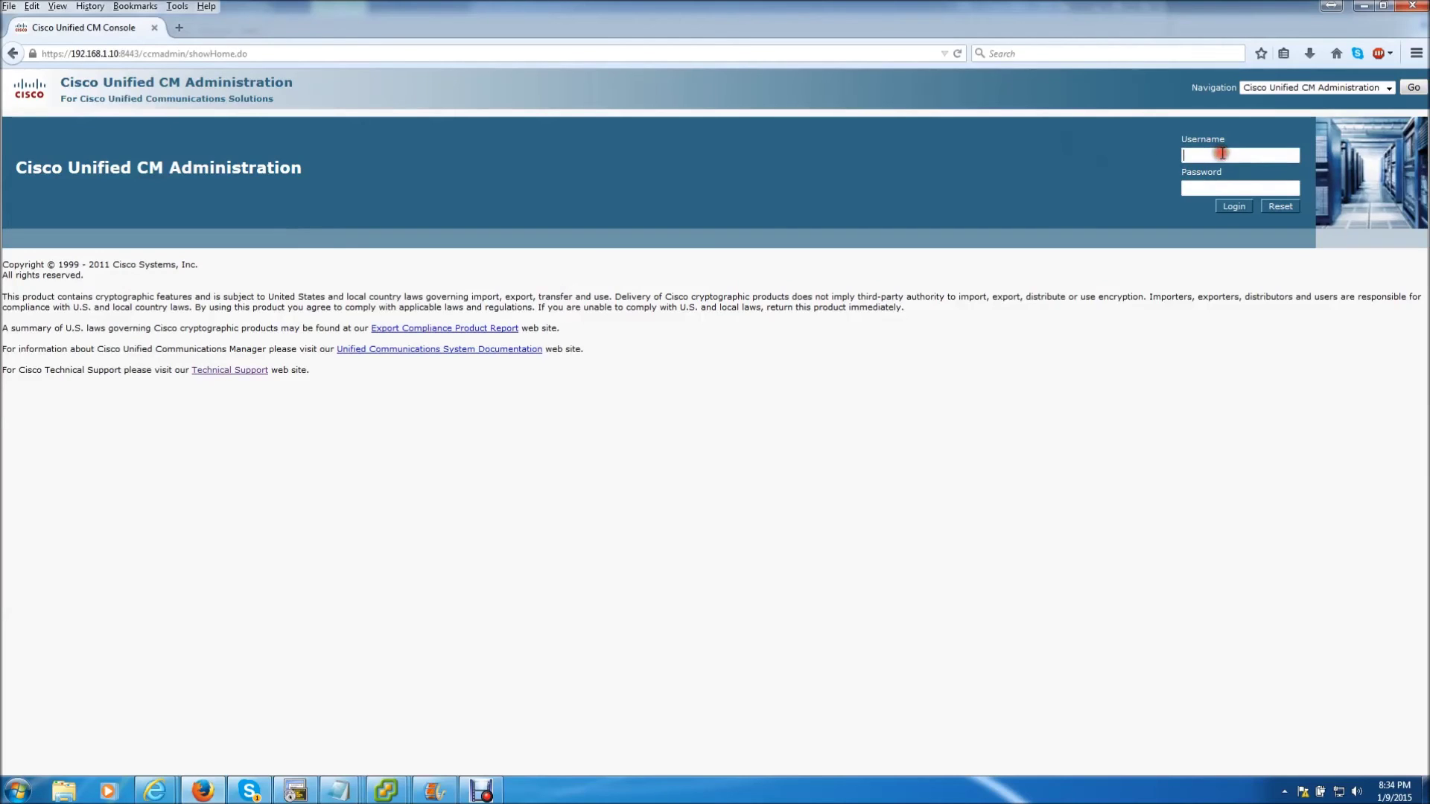
{"action": "type", "text": "cucmadmin"}
{"action": "key", "text": "Tab"}
{"action": "type", "text": "cisco123"}
{"action": "key", "text": "Return"}
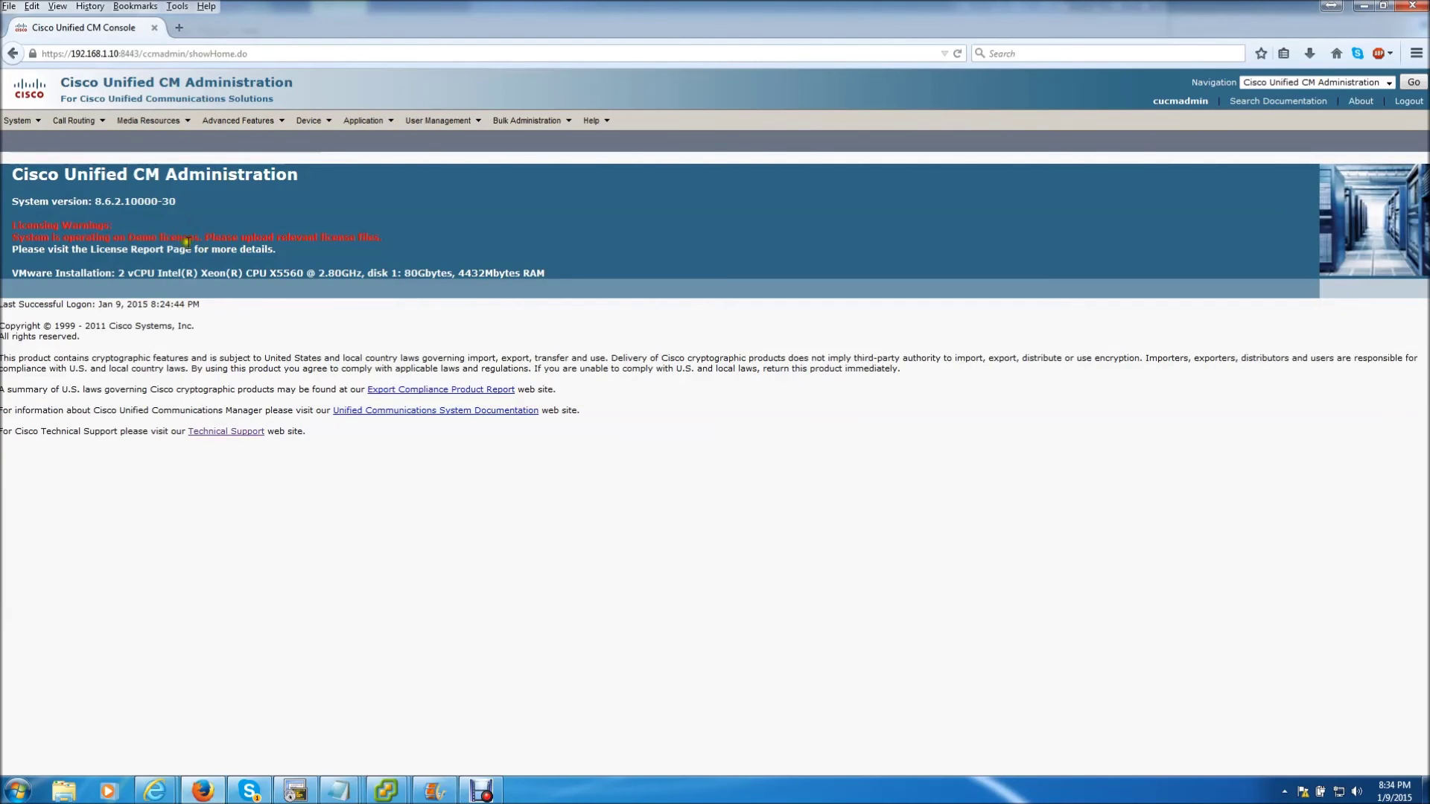
{"action": "mouse_move", "coordinate": [74, 123]}
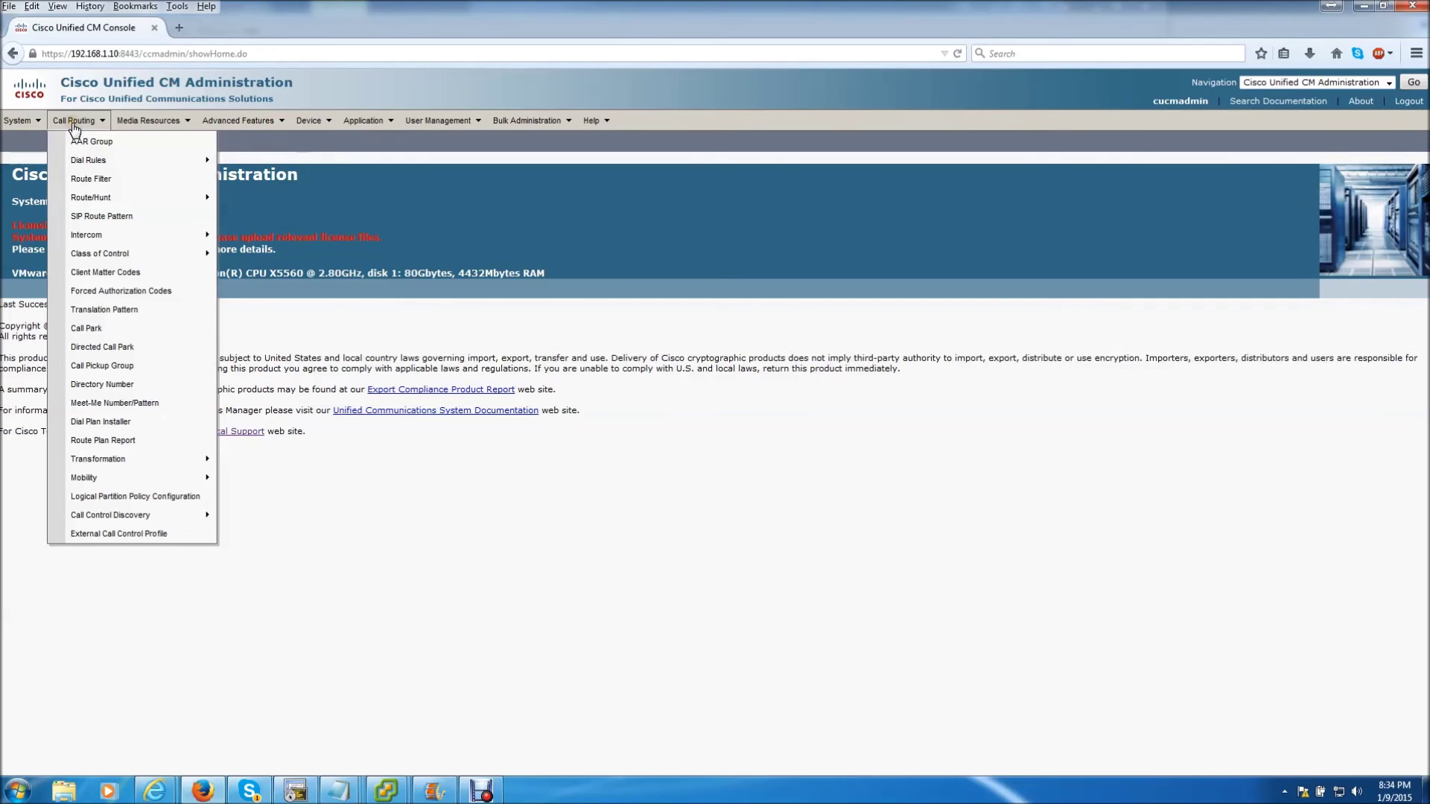
List the existing partitions under Call Routing > Class of Control > Partition
{"action": "mouse_move", "coordinate": [97, 254]}
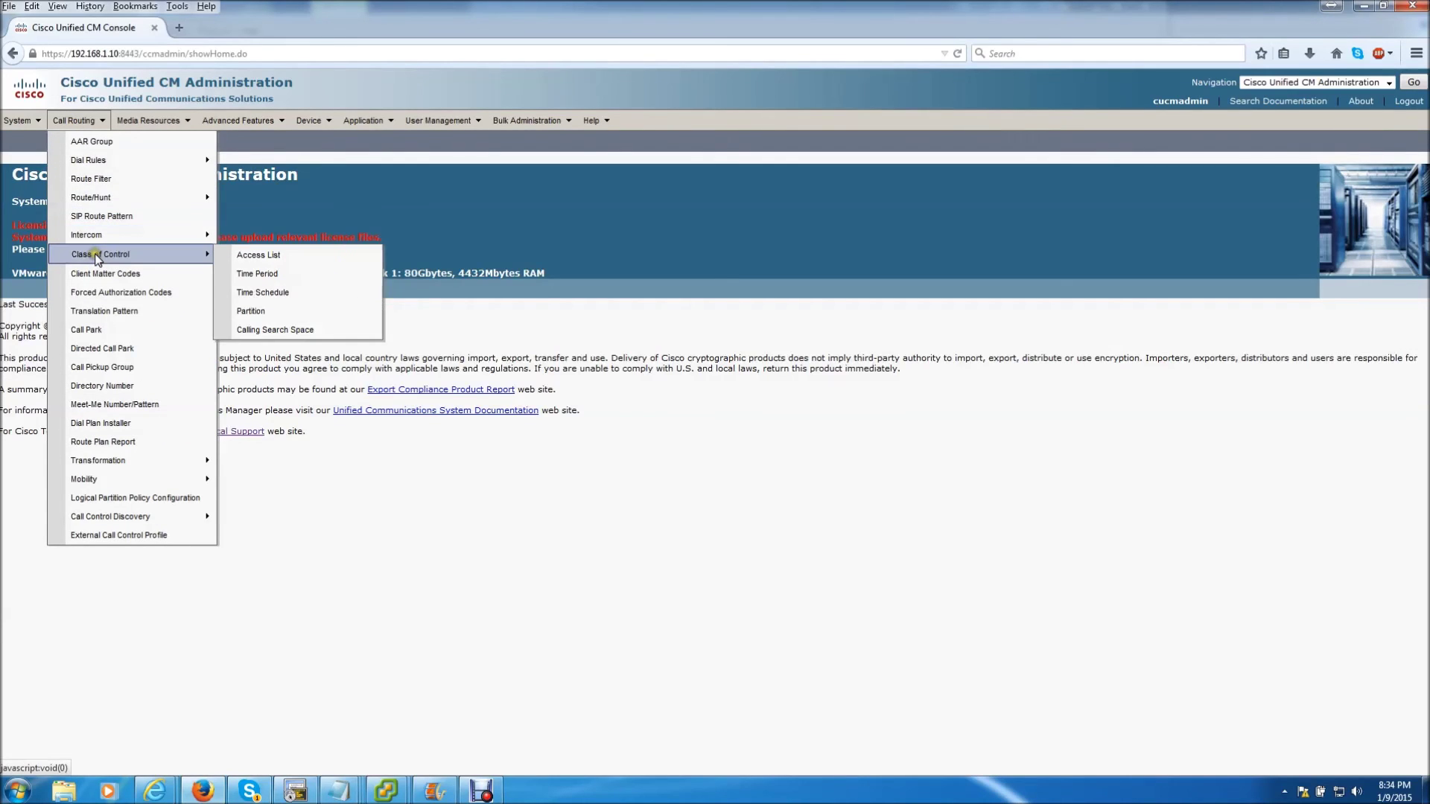
{"action": "left_click", "coordinate": [270, 314]}
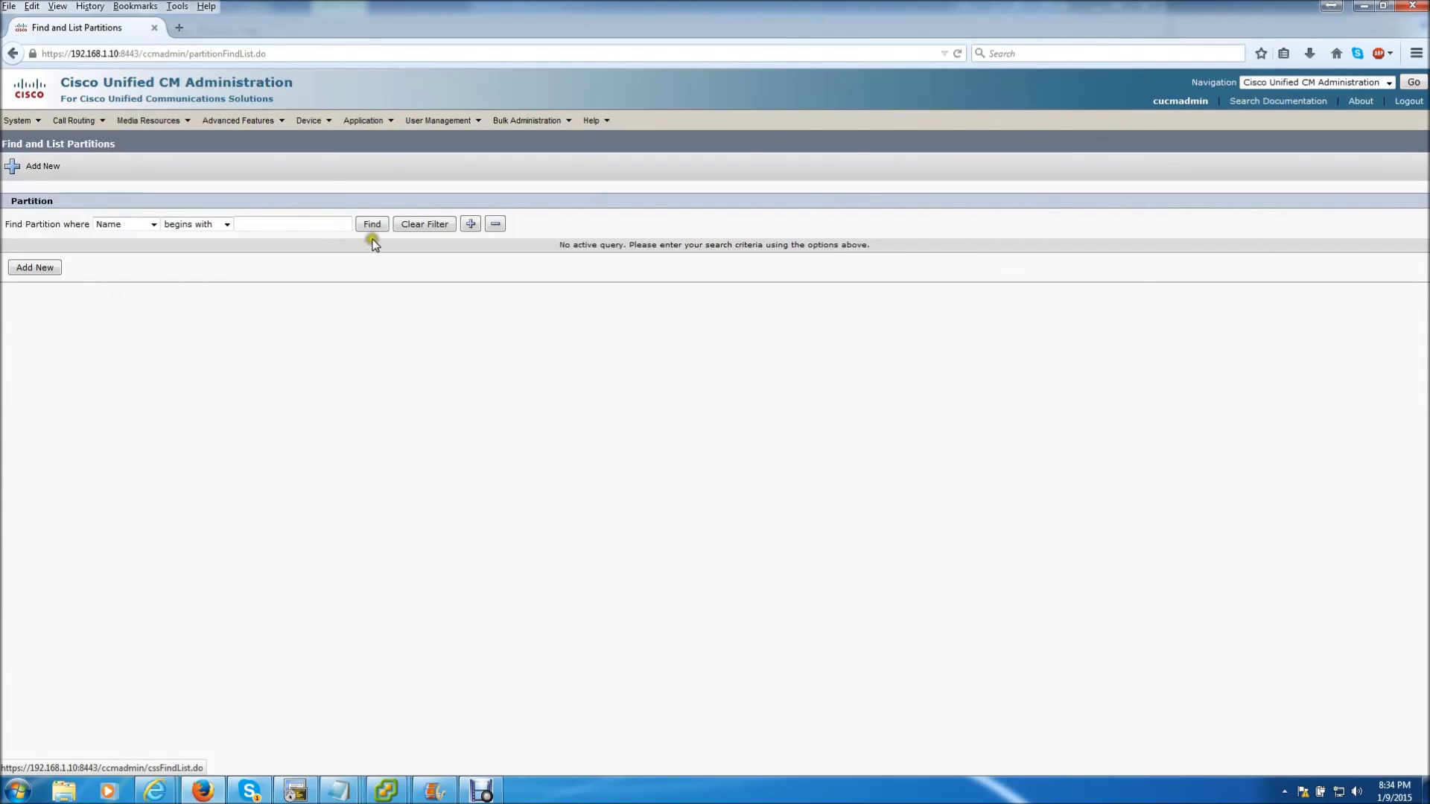
{"action": "left_click", "coordinate": [366, 225]}
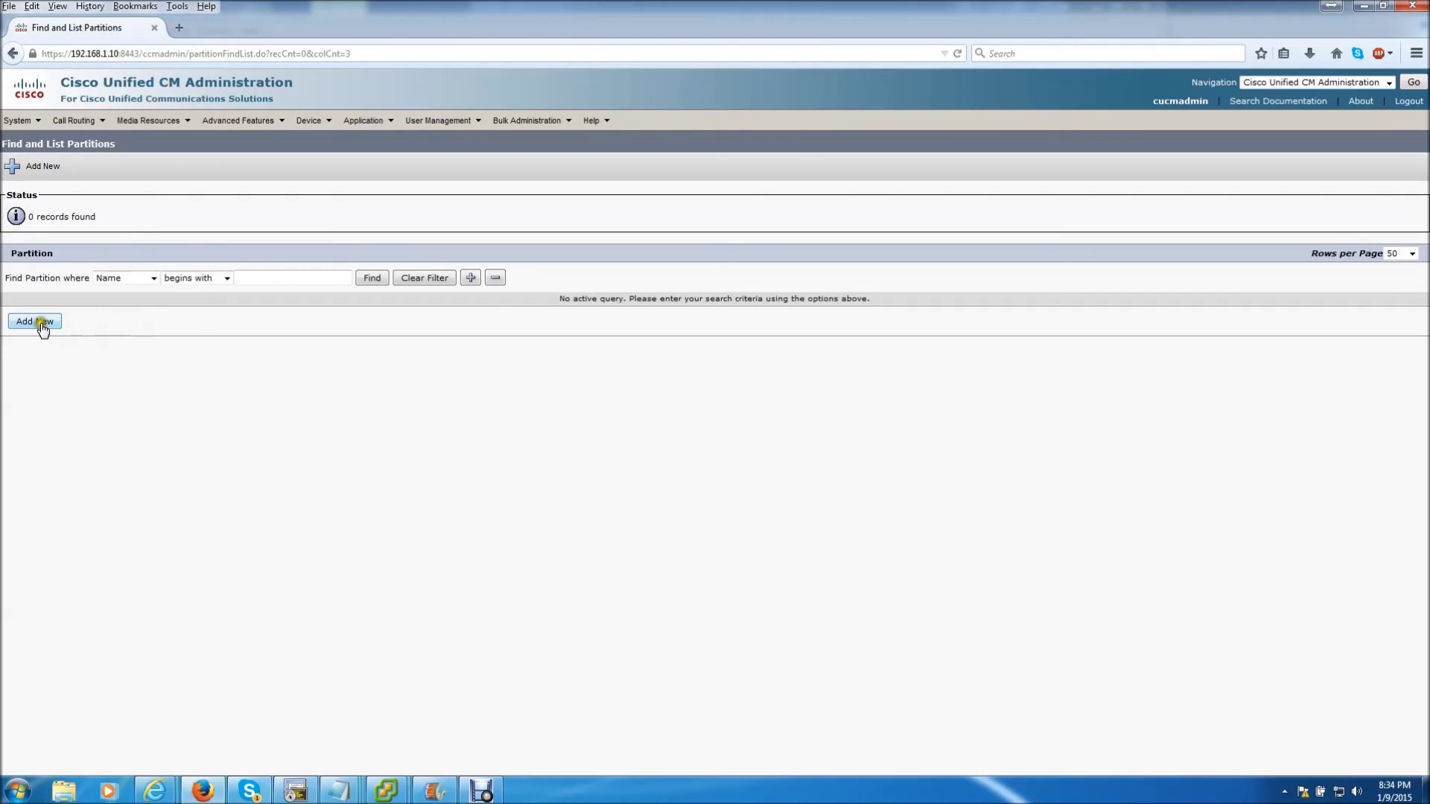
Add and save a new partition named TEst
{"action": "left_click", "coordinate": [41, 325]}
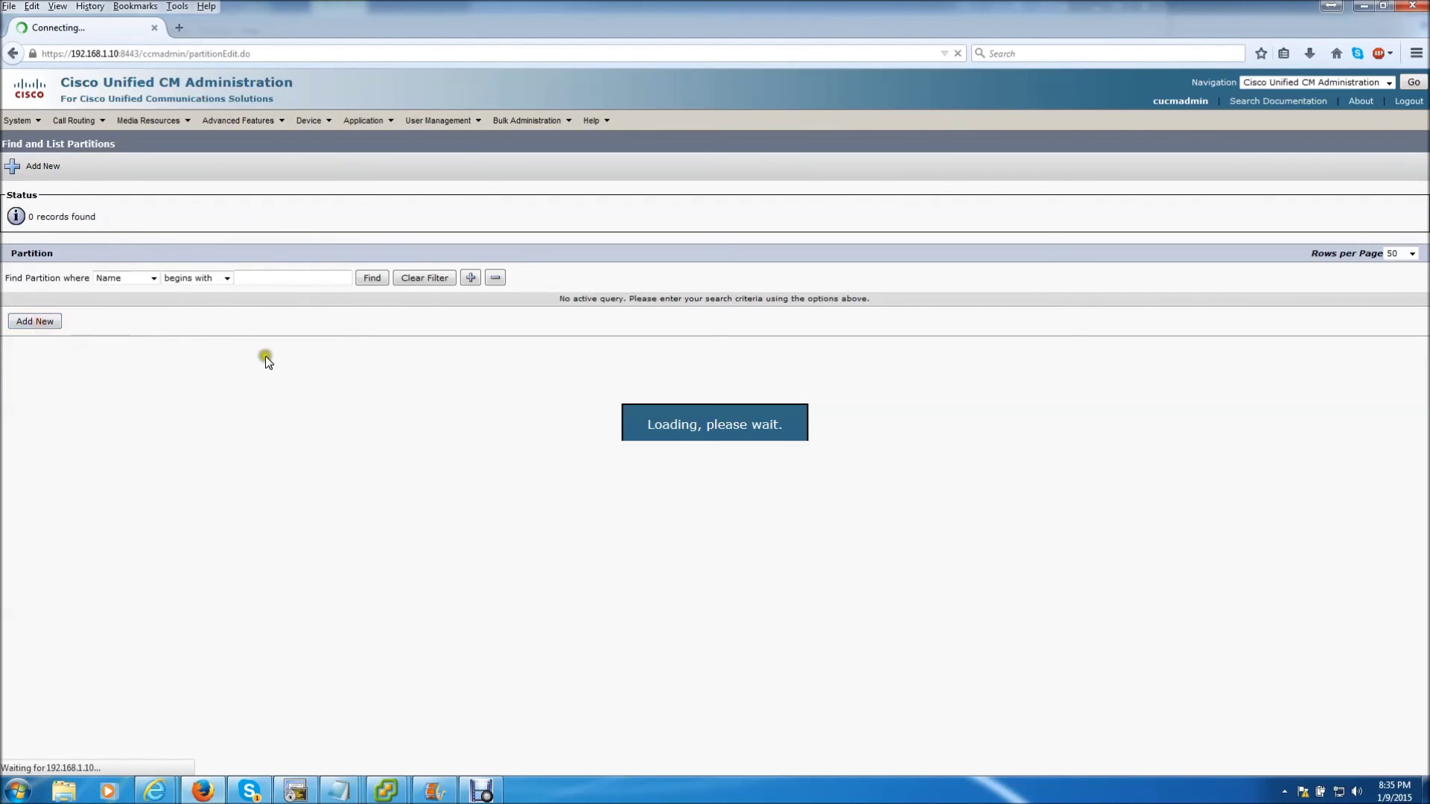
{"action": "left_click", "coordinate": [279, 394]}
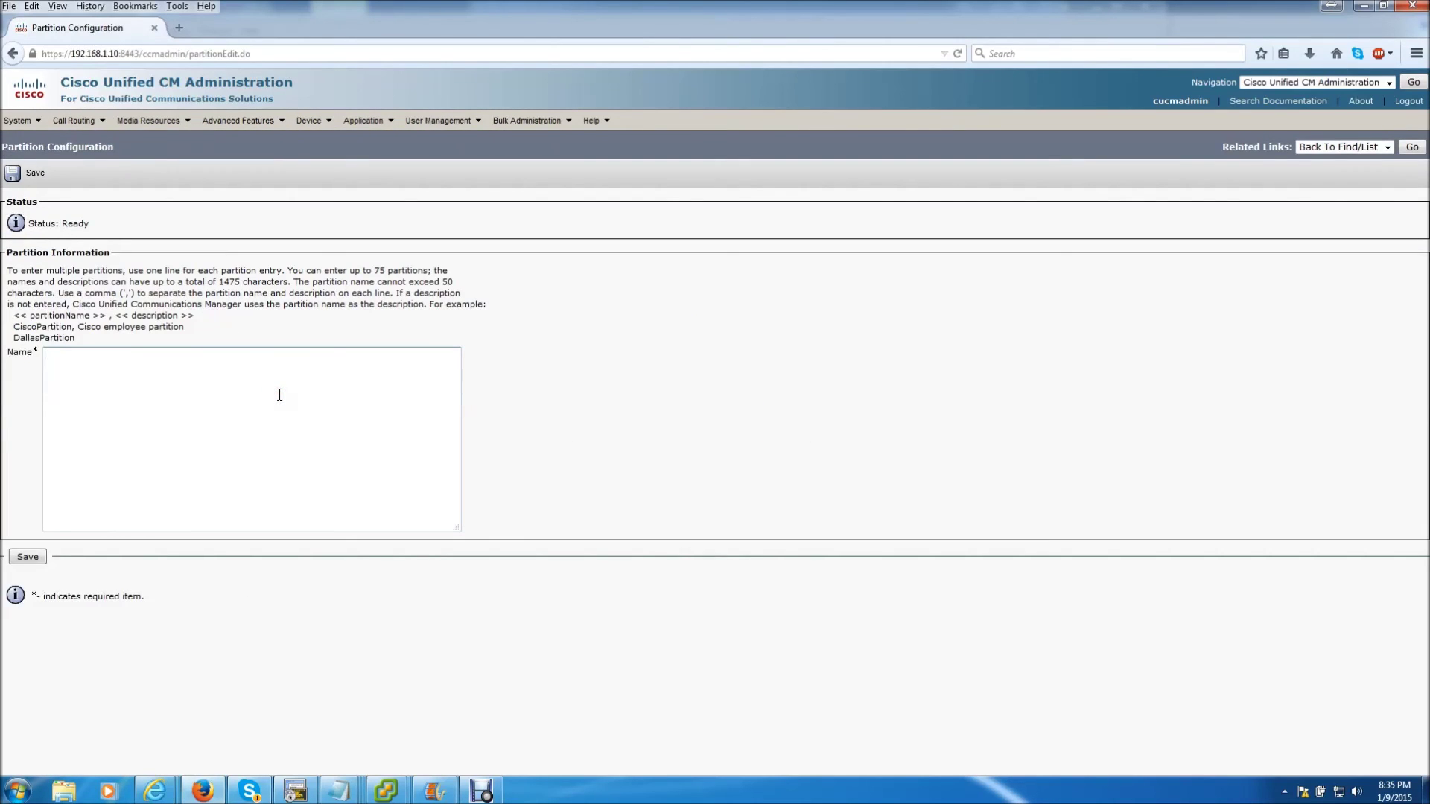
{"action": "type", "text": "TEst"}
{"action": "left_click", "coordinate": [14, 557]}
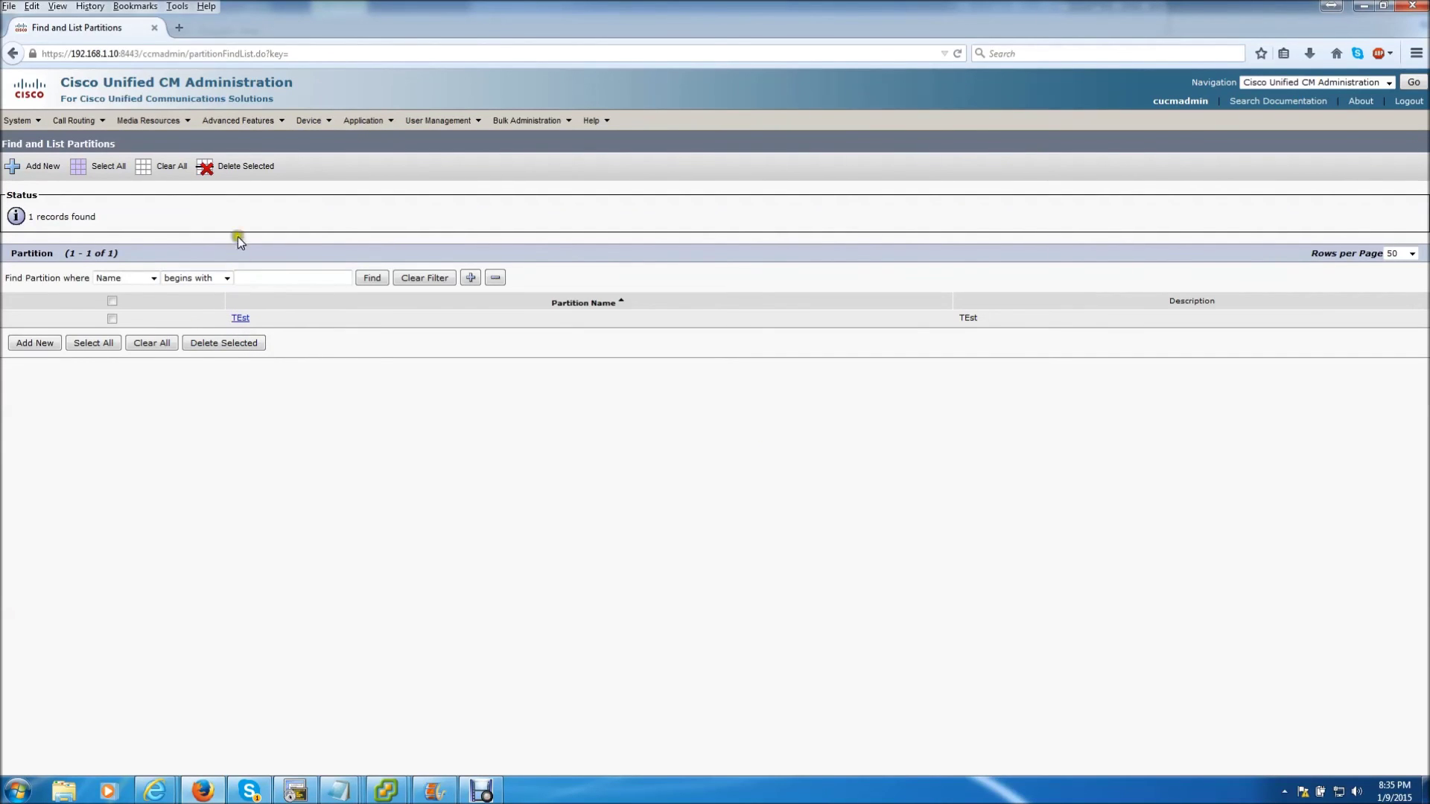
{"action": "left_click", "coordinate": [178, 28]}
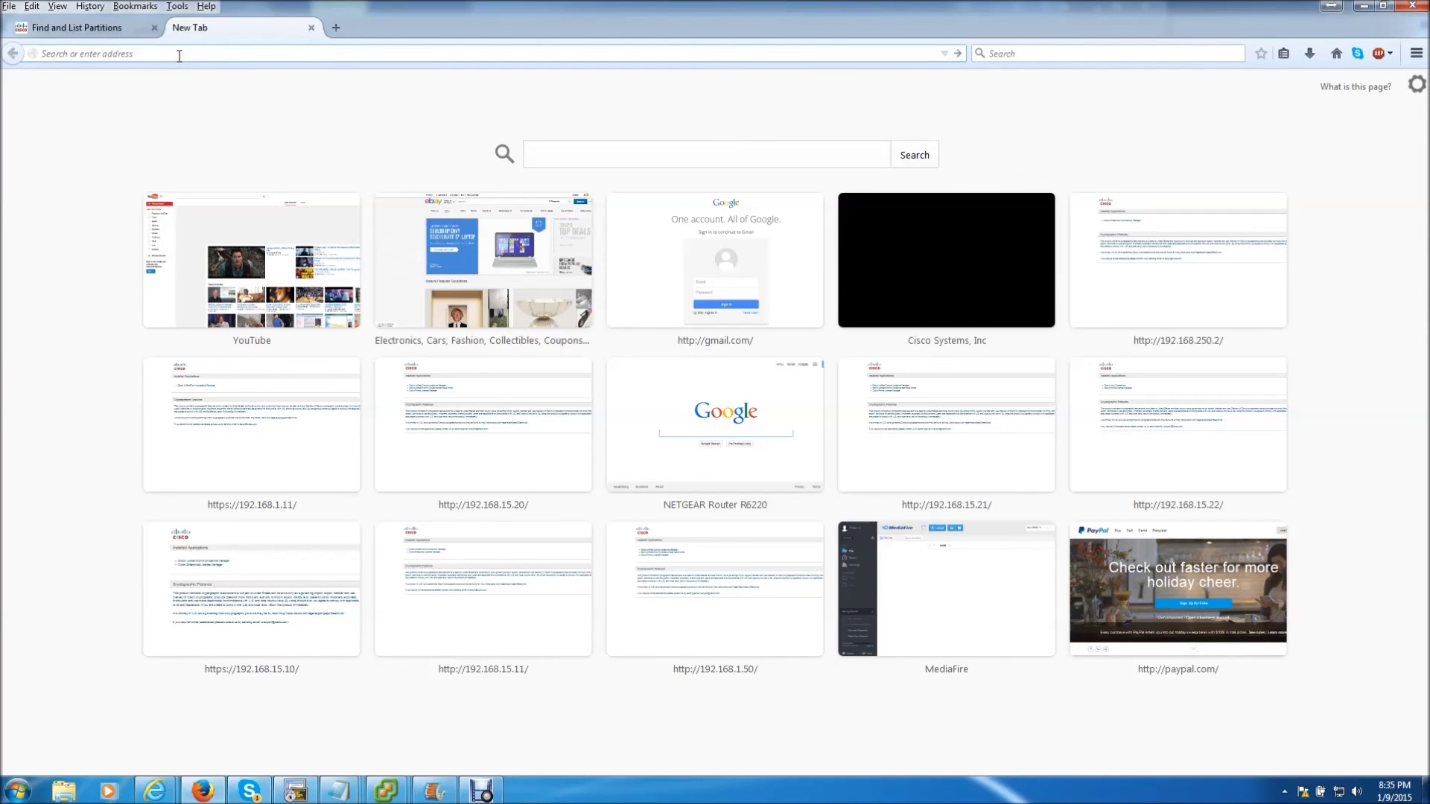
Load the subscriber at 192.168.1.11 and log in to Cisco Unified CM with the admin credentials
{"action": "type", "text": "192.168.1"}
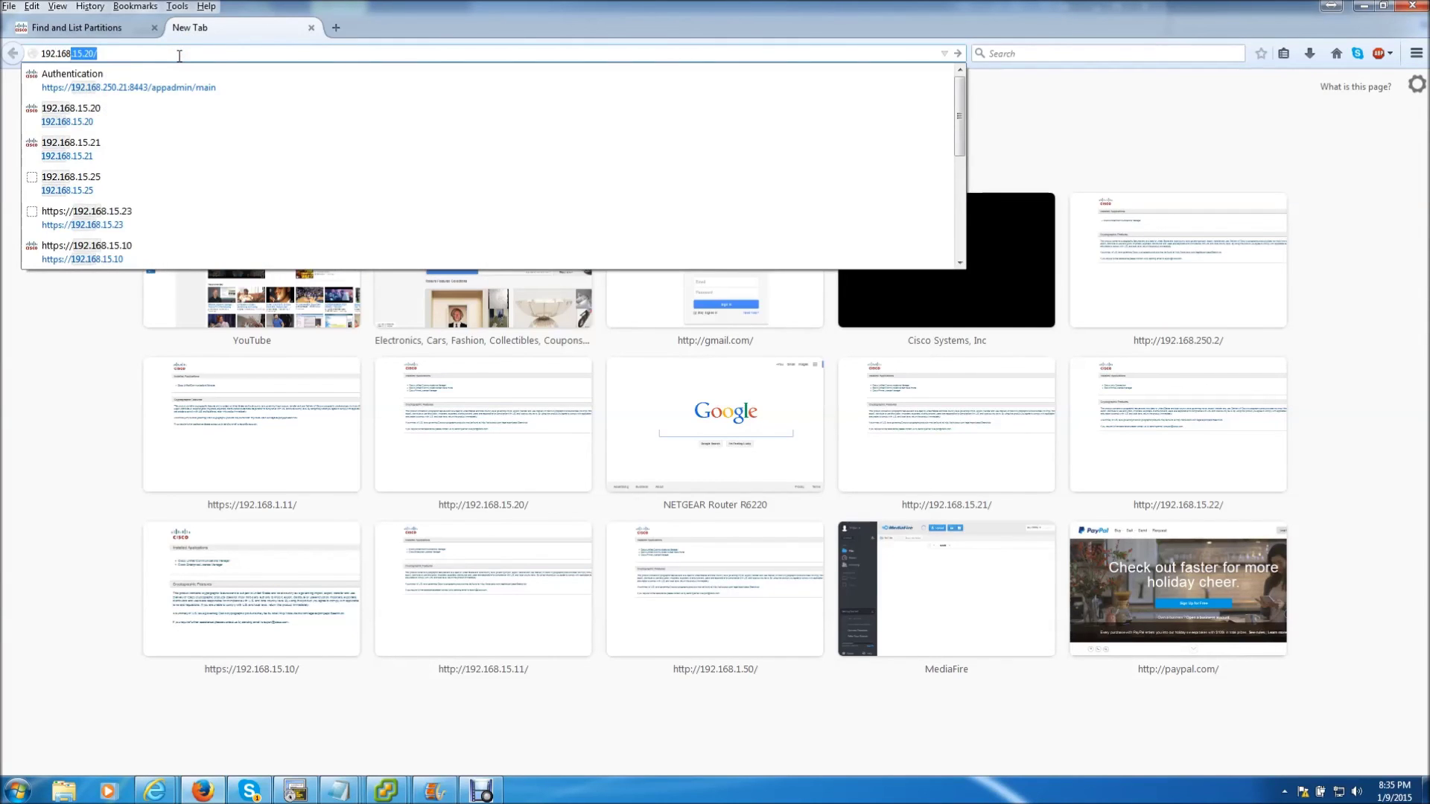
{"action": "type", "text": ".11"}
{"action": "key", "text": "Return"}
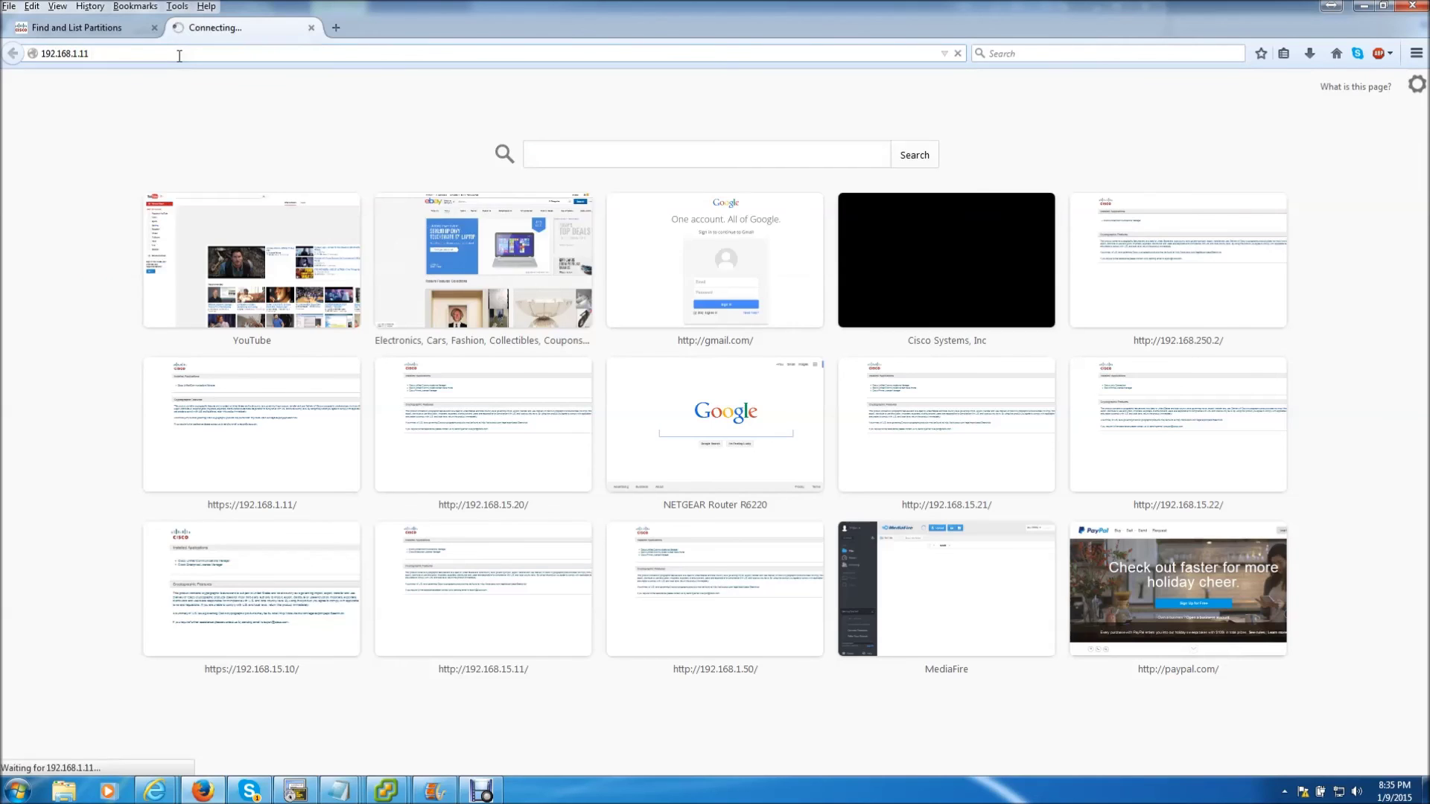
{"action": "left_click", "coordinate": [230, 216]}
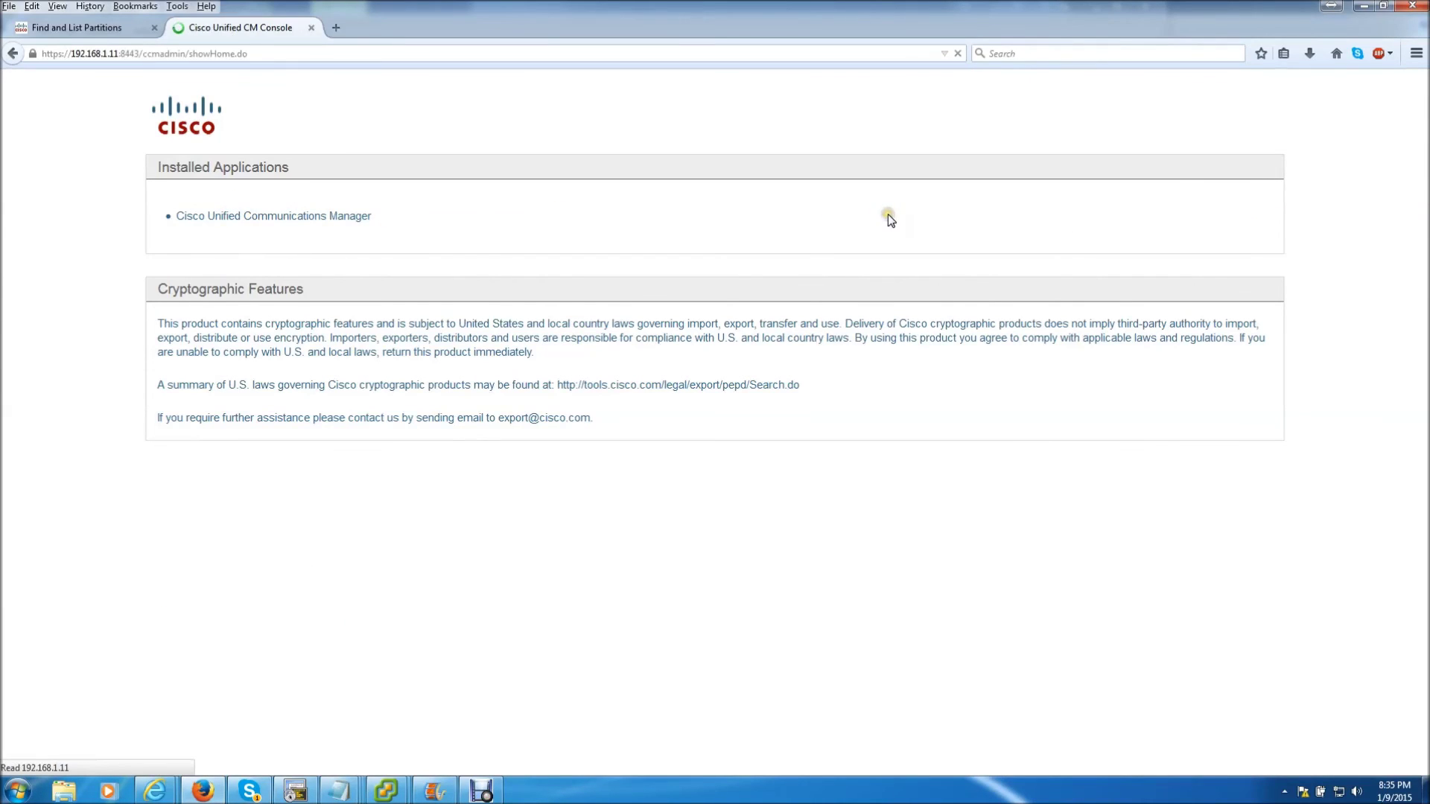
{"action": "left_click", "coordinate": [1189, 156]}
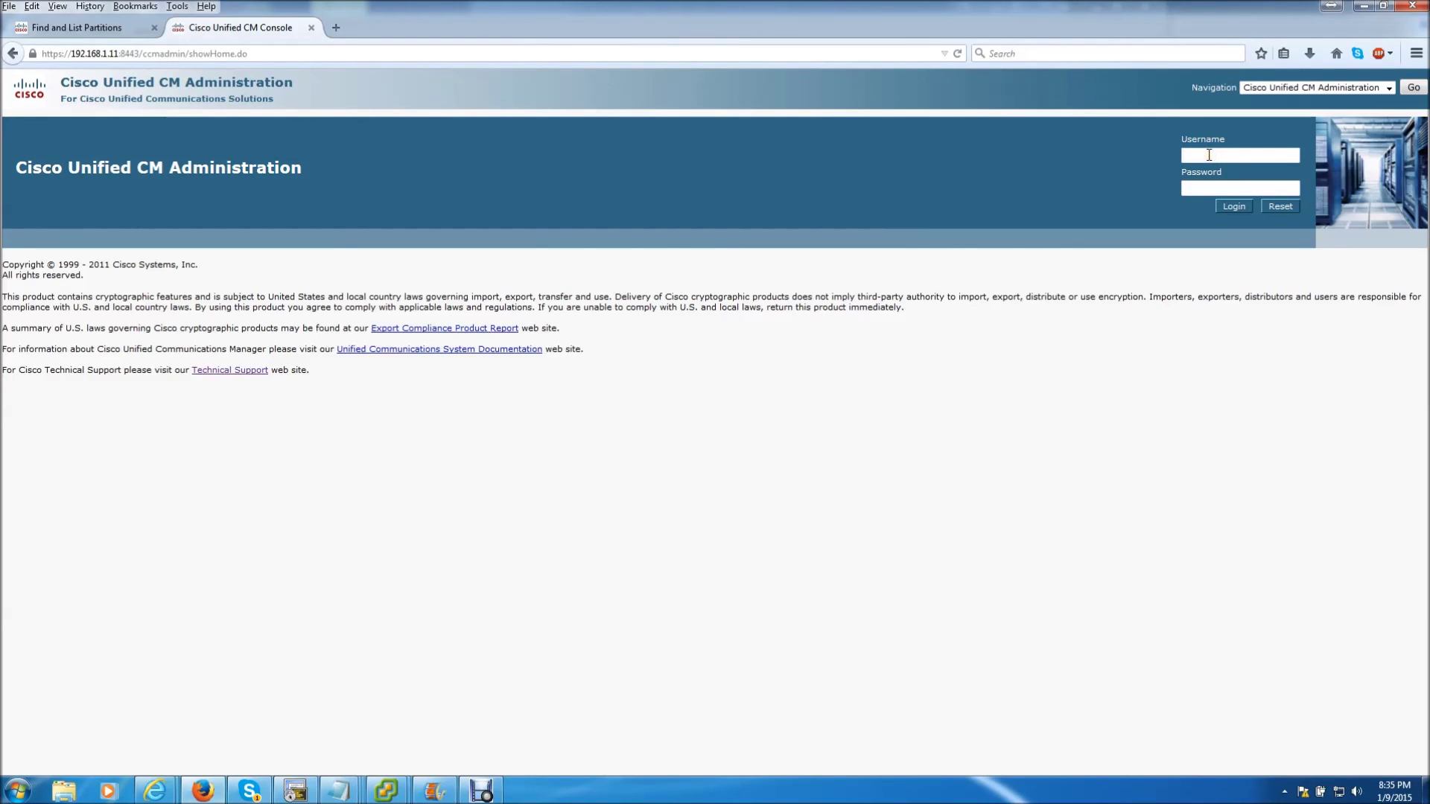
{"action": "type", "text": "cucmadmin"}
{"action": "key", "text": "Tab"}
{"action": "type", "text": "cisco123"}
{"action": "key", "text": "Return"}
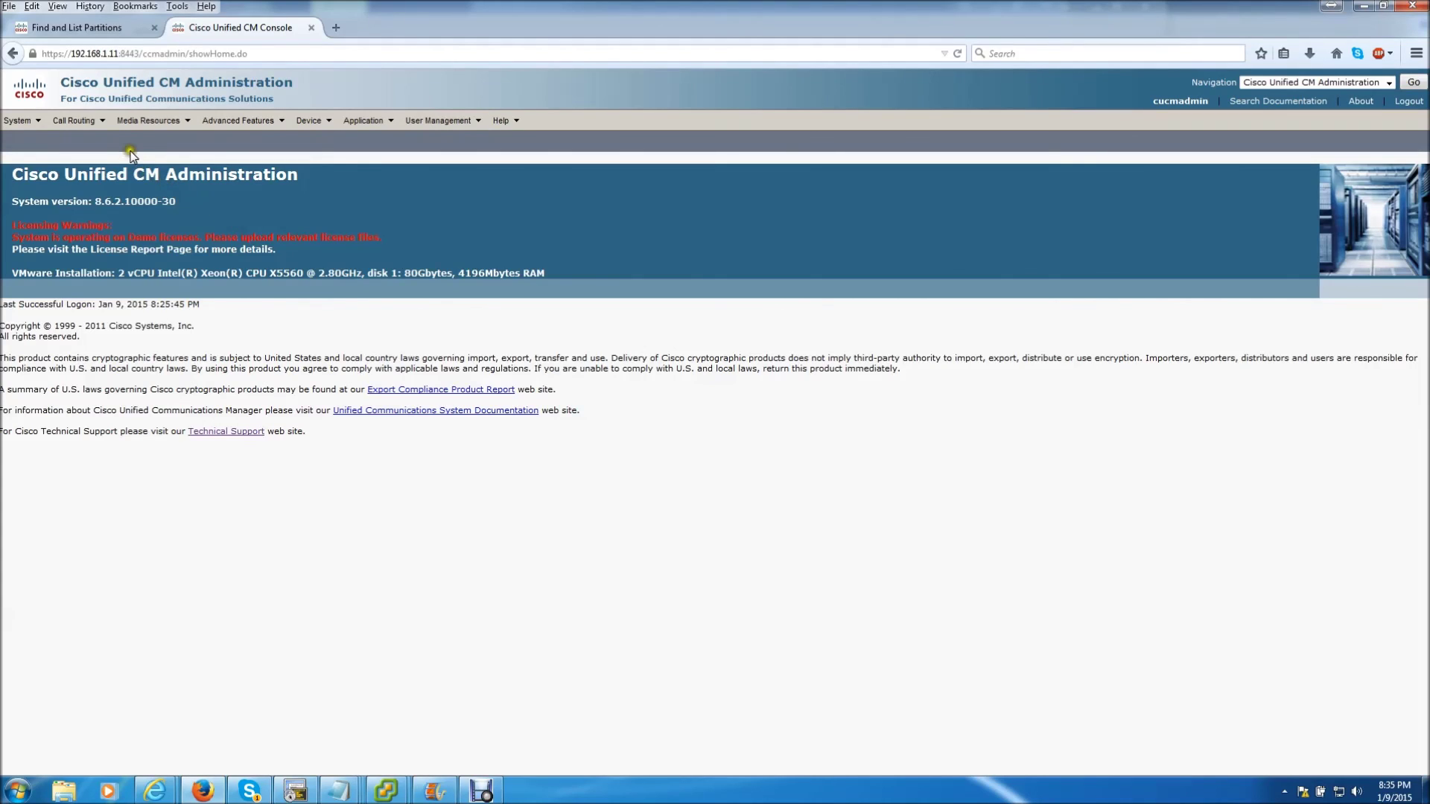
Search the subscriber's Call Routing > Class of Control > Partition list to show TEst
{"action": "left_click", "coordinate": [91, 126]}
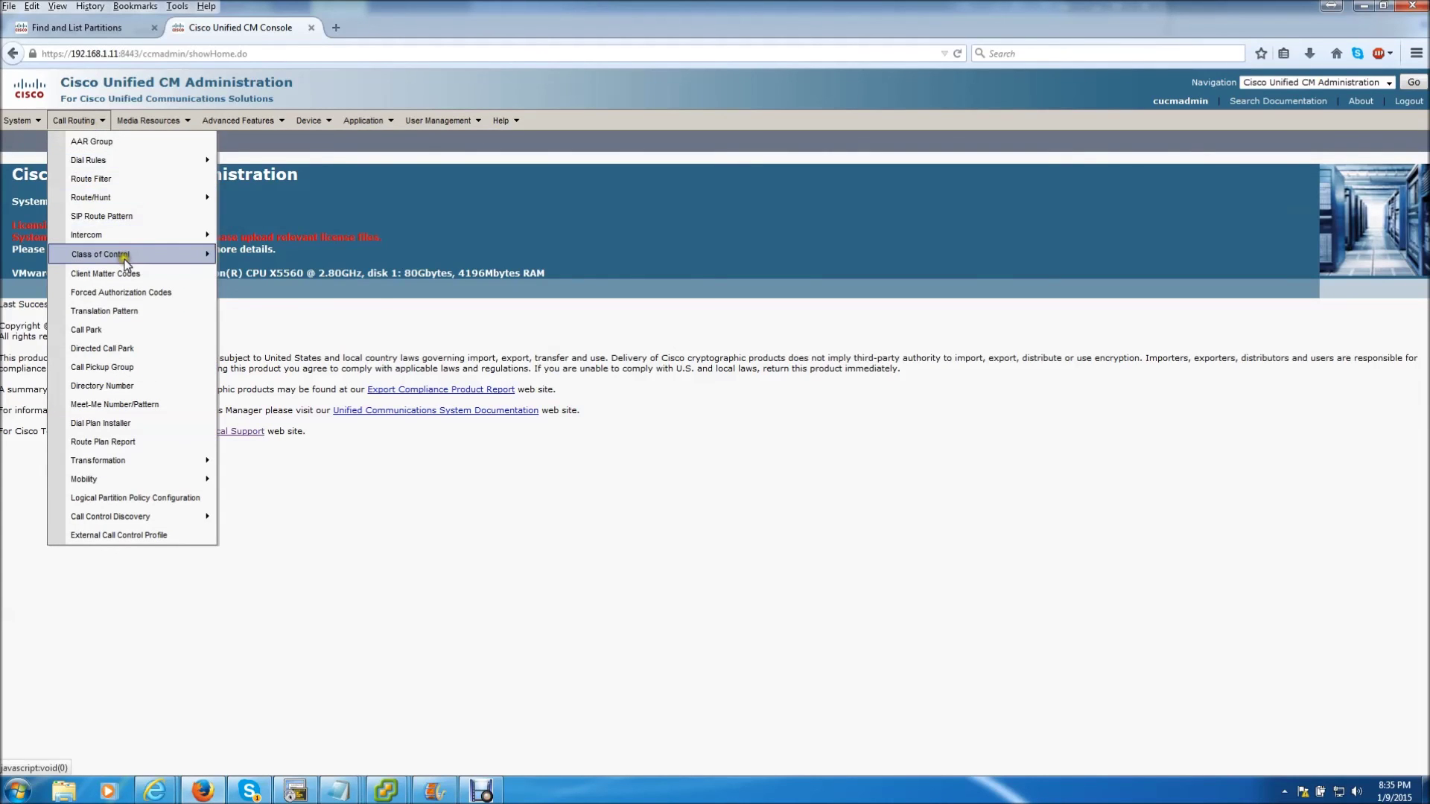
{"action": "mouse_move", "coordinate": [123, 254]}
{"action": "left_click", "coordinate": [273, 313]}
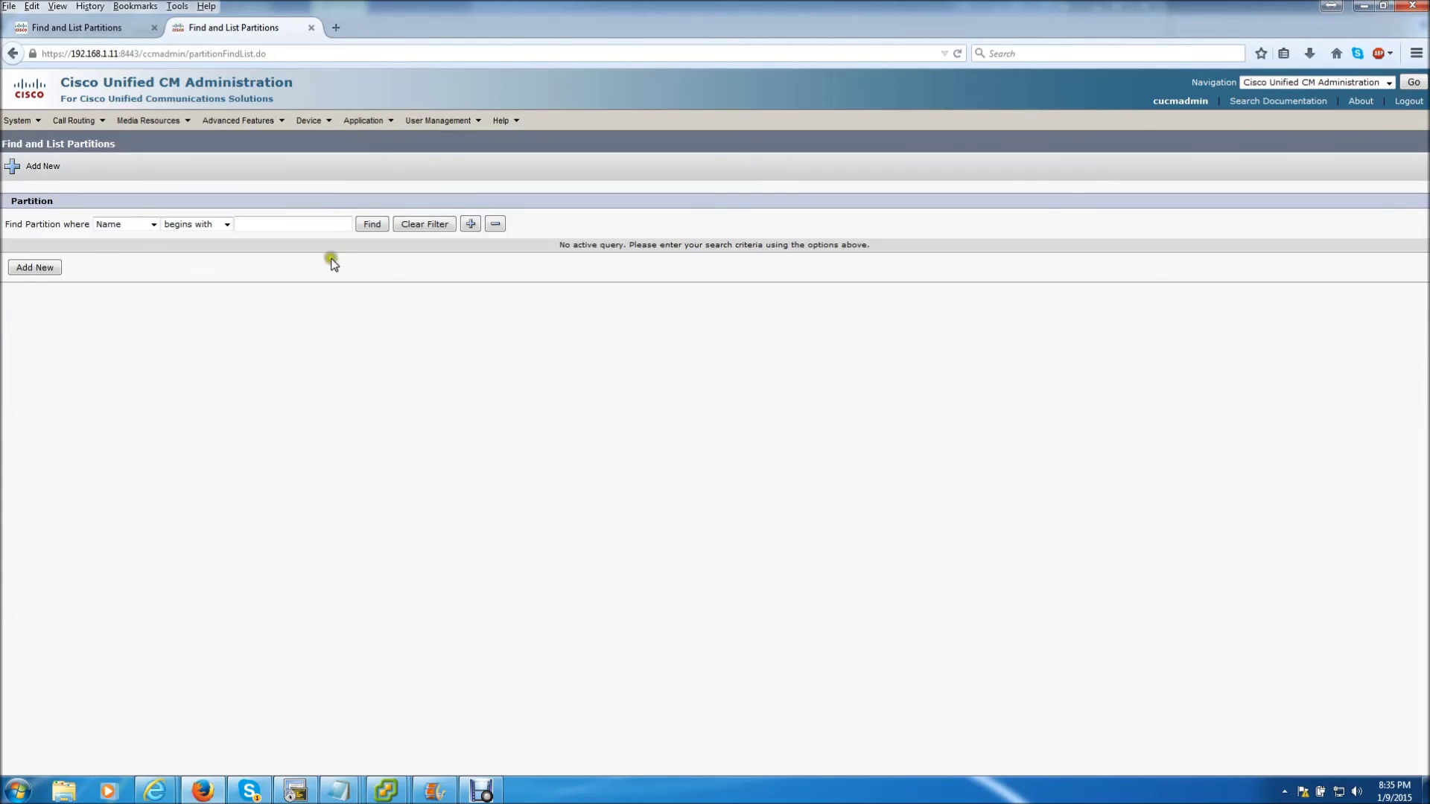
{"action": "left_click", "coordinate": [362, 228]}
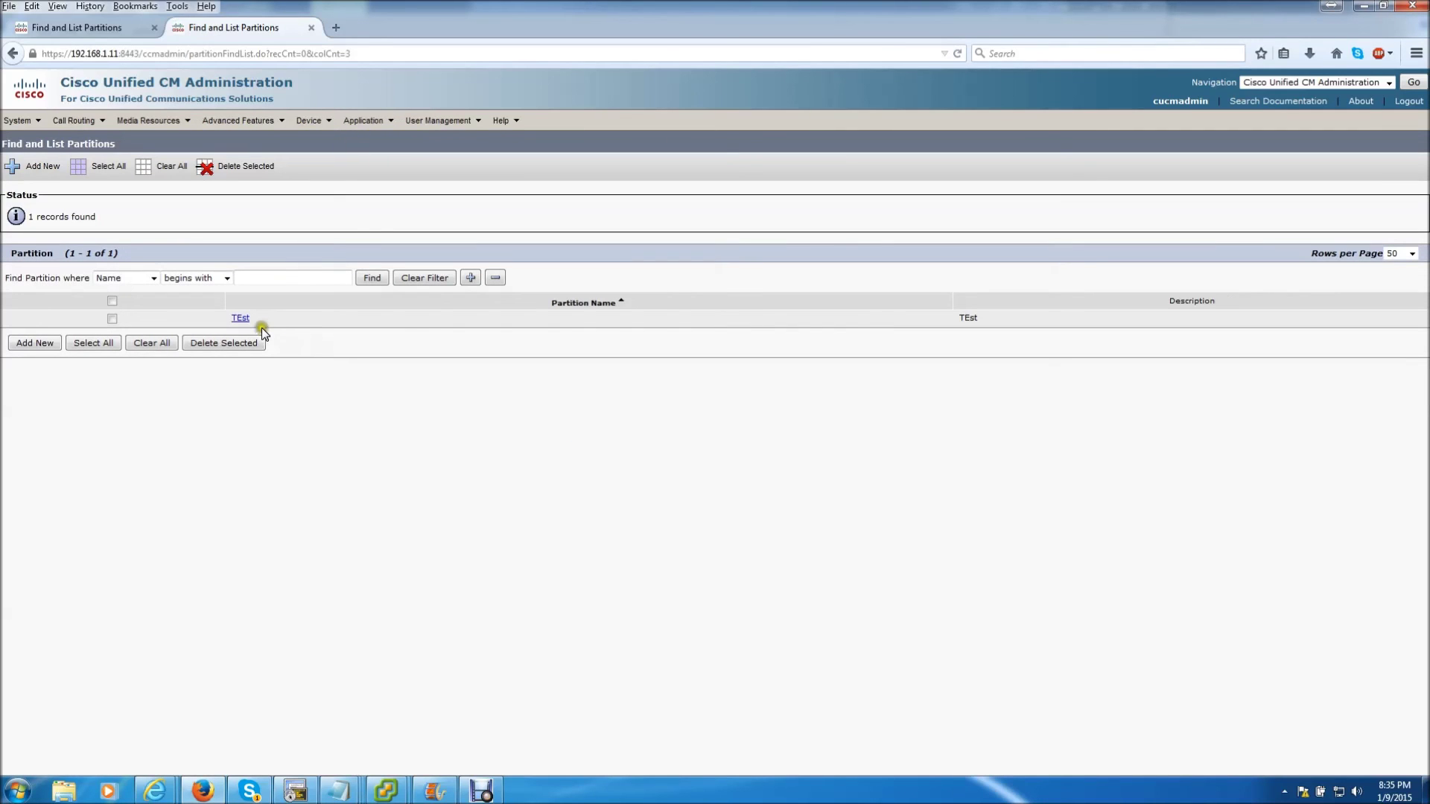